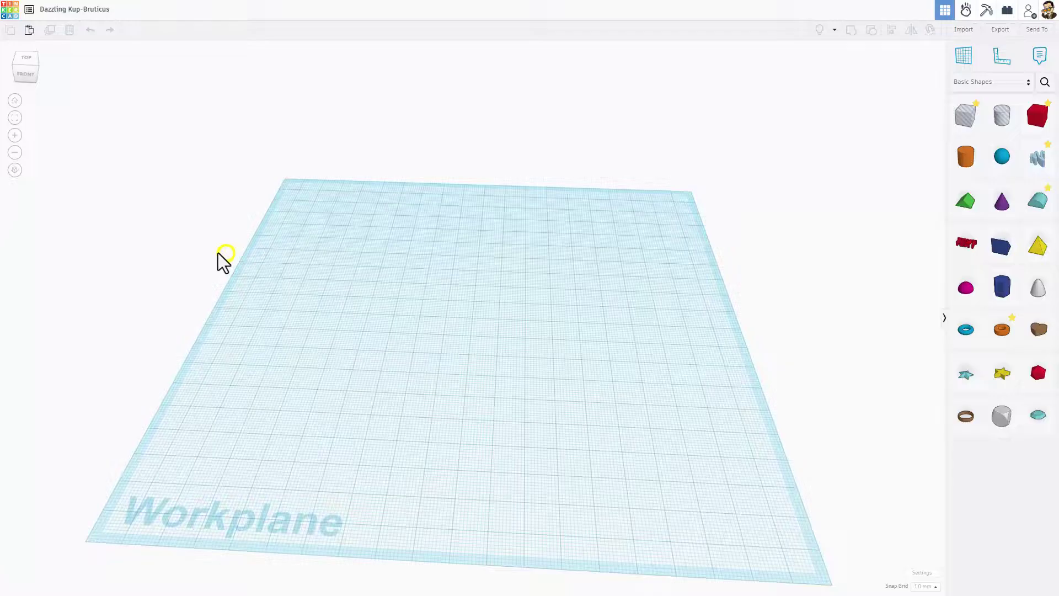
- Rename the design from 'Dazzling Kup-Bruticus' to 'catapult'
click(73, 9)
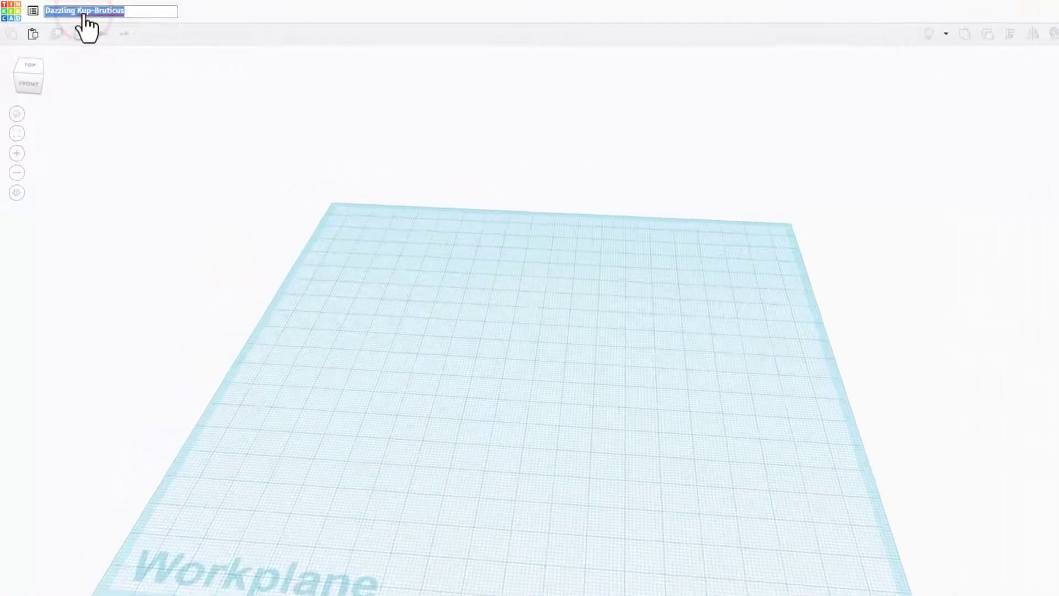
text(qa)
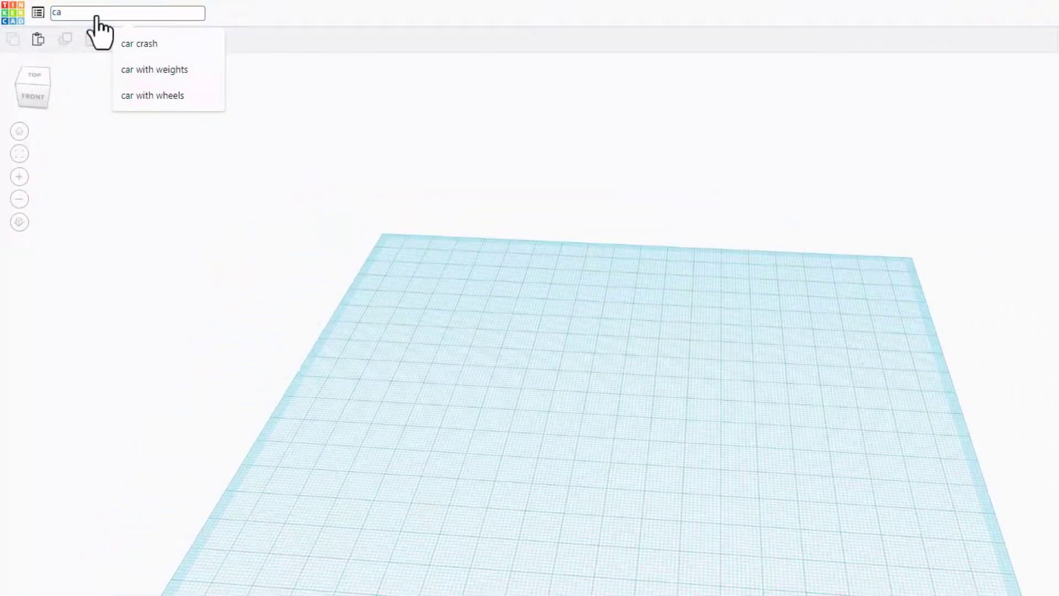
text(tapult)
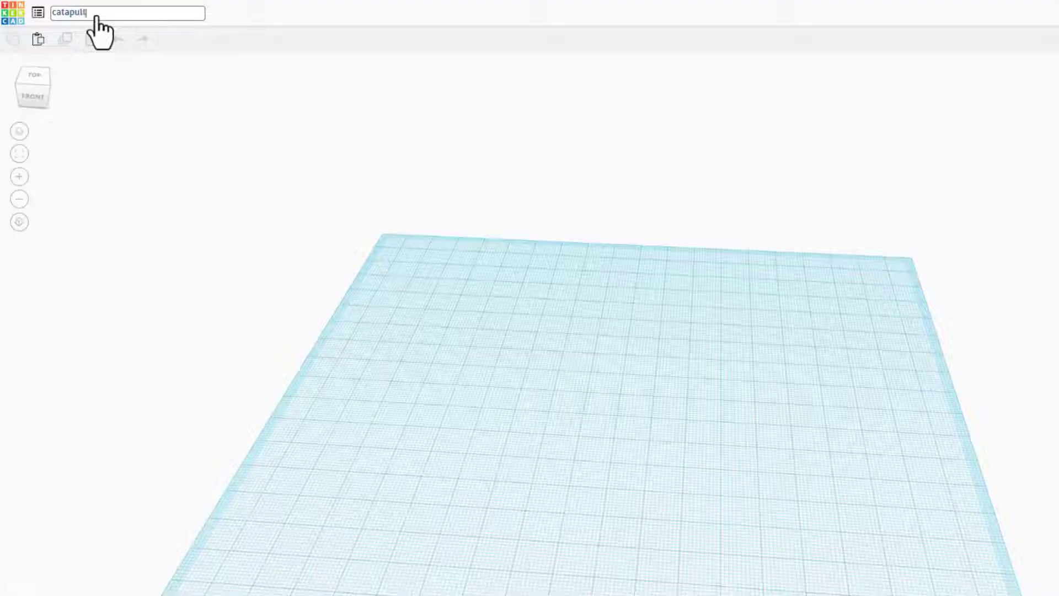
click(690, 38)
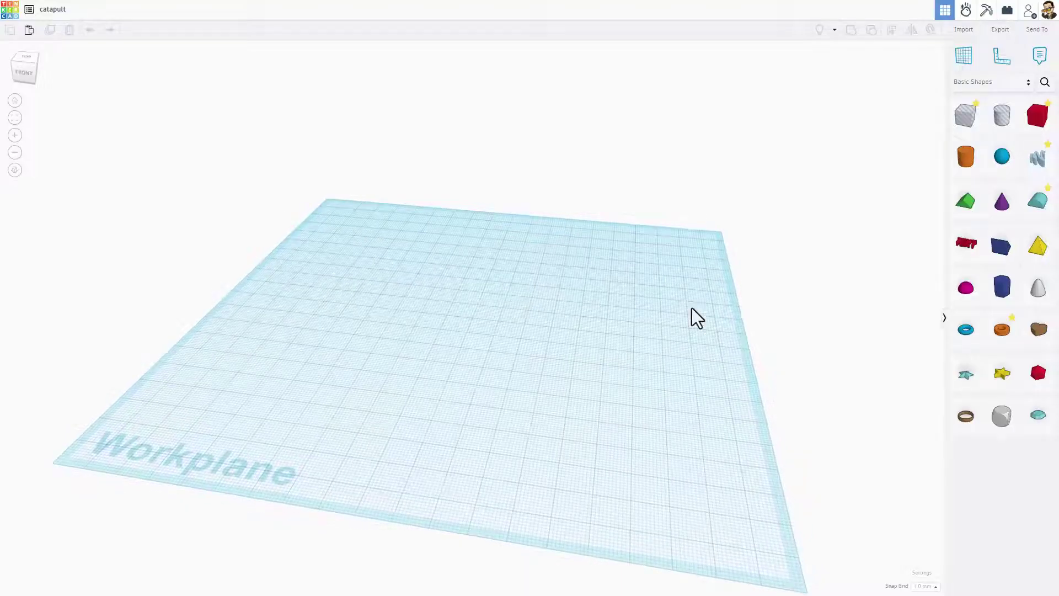
- Place a cylinder on the workplane and shrink it uniformly into a small rod
drag(951, 166, 353, 392)
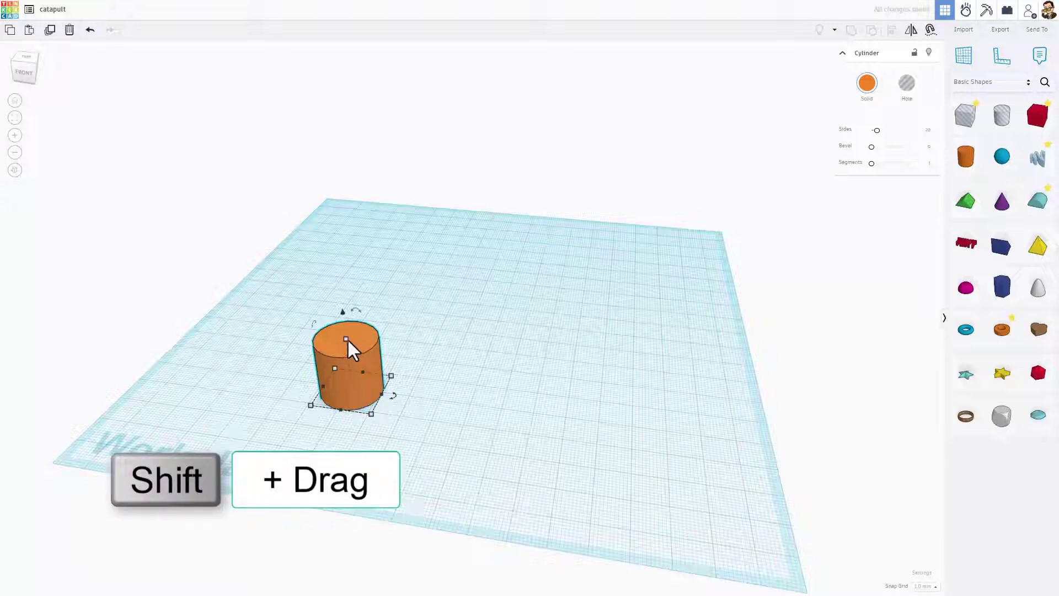
shift+drag(347, 337, 353, 223)
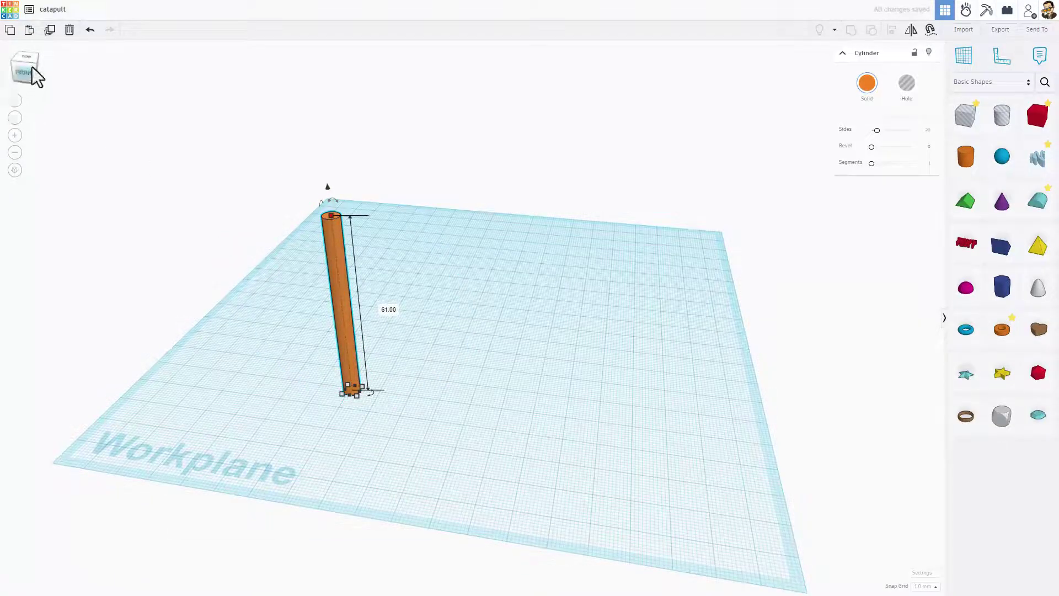
drag(33, 72, 346, 289)
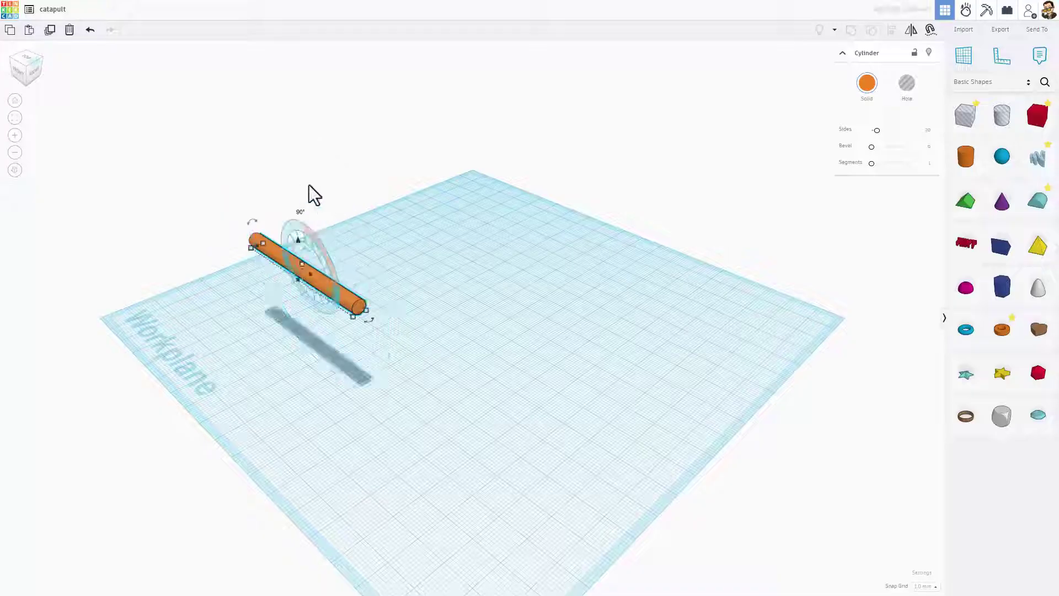
click(299, 357)
click(255, 369)
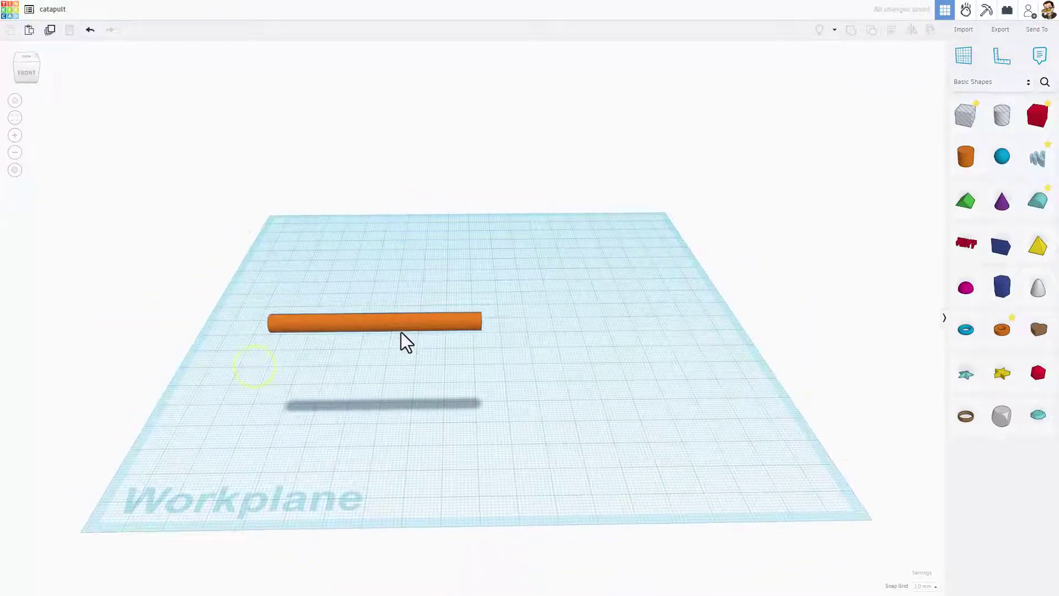
- Slide the rod to the right and raise it 44 mm above the workplane
drag(419, 320, 511, 335)
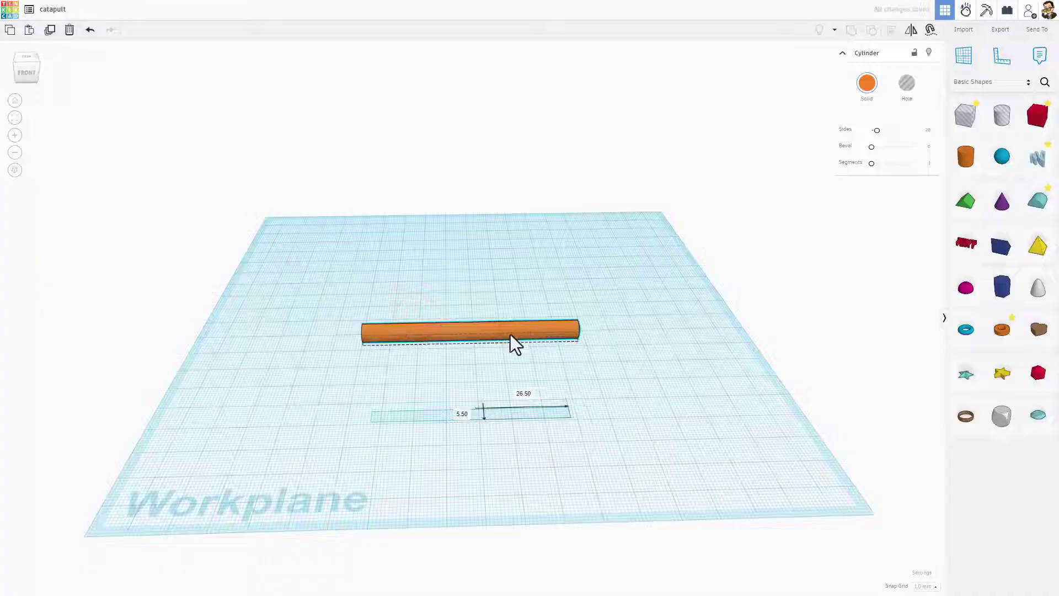
right_drag(442, 402, 369, 352)
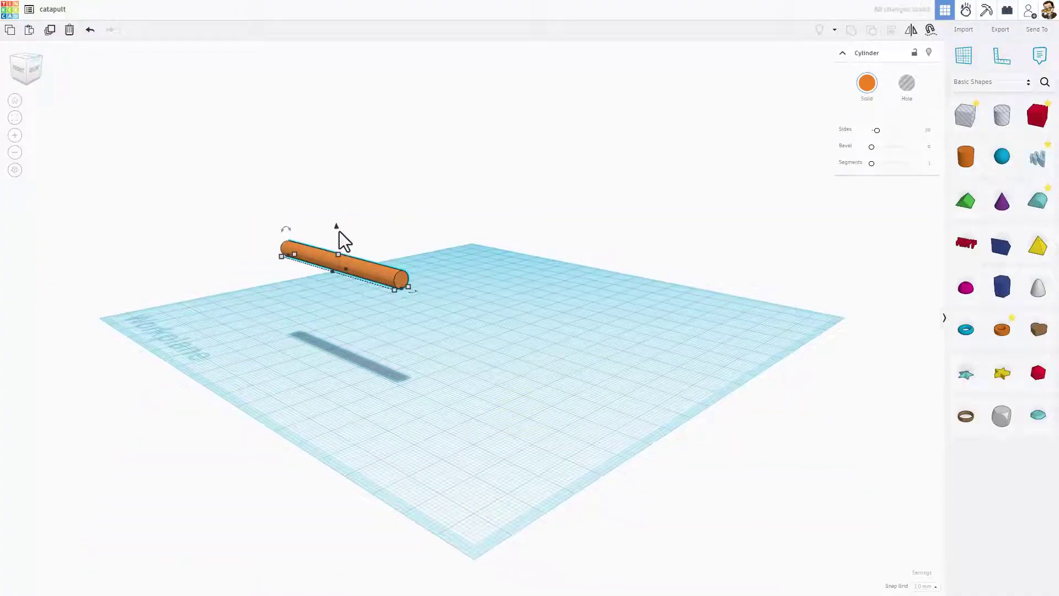
drag(338, 232, 347, 176)
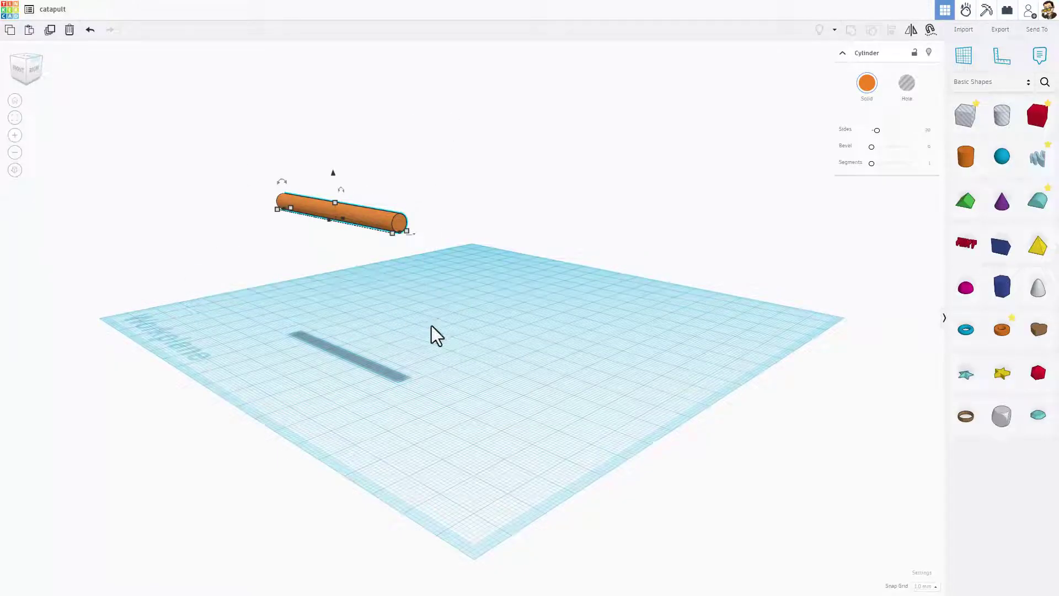
- In Sim Lab, place axle, slider and pivot connectors along the workplane edges, then return to 3D editing
click(965, 11)
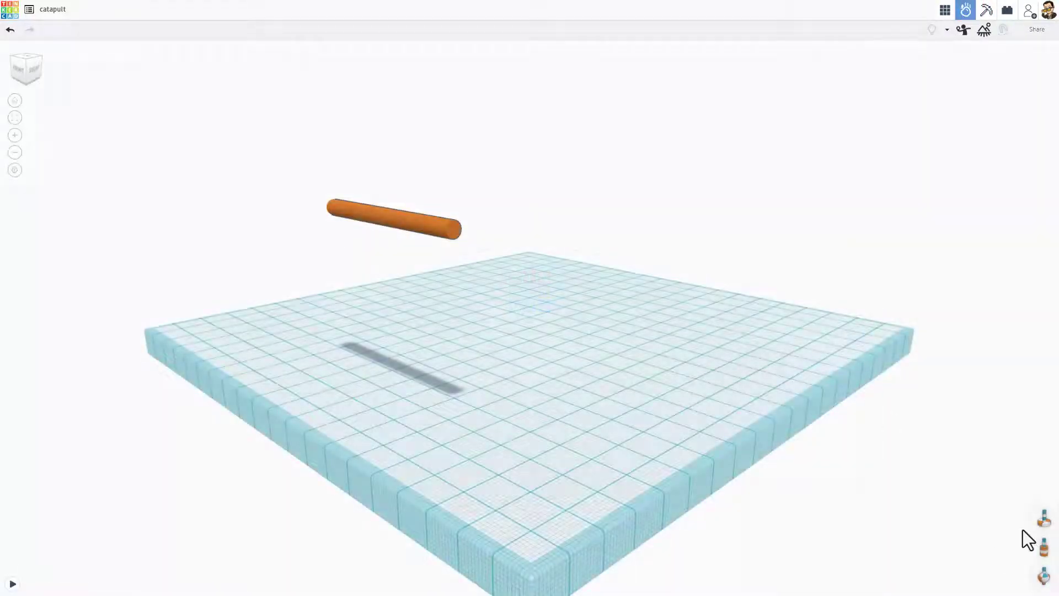
drag(913, 528, 552, 520)
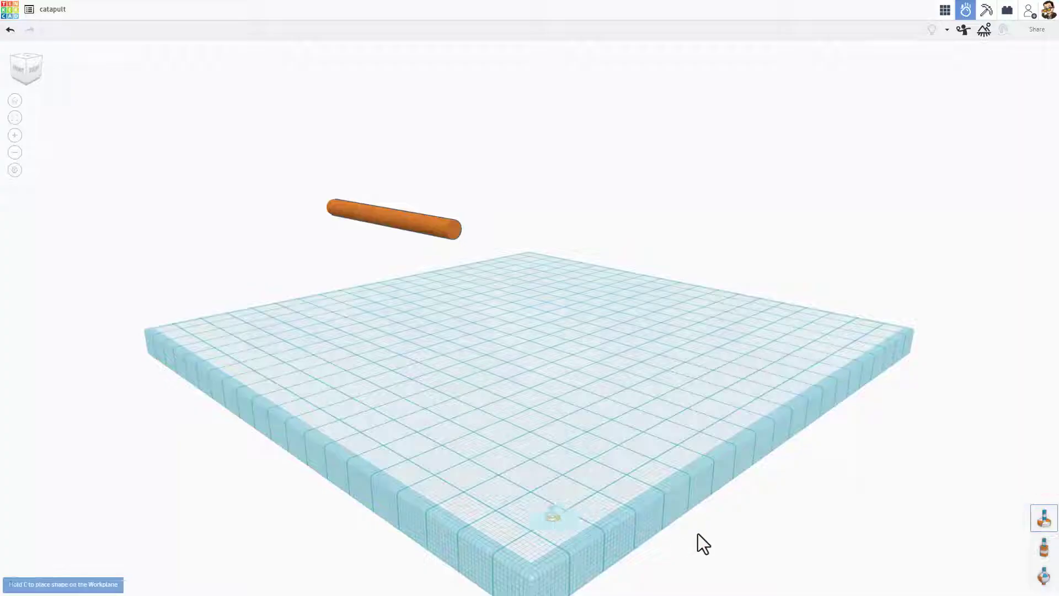
drag(1043, 548, 884, 329)
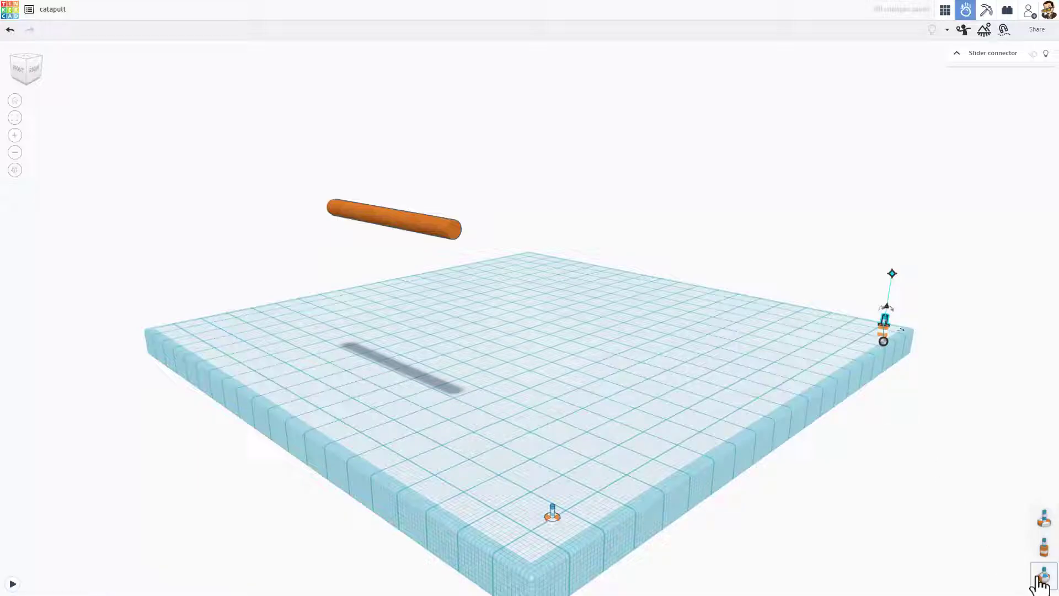
drag(1034, 574, 177, 334)
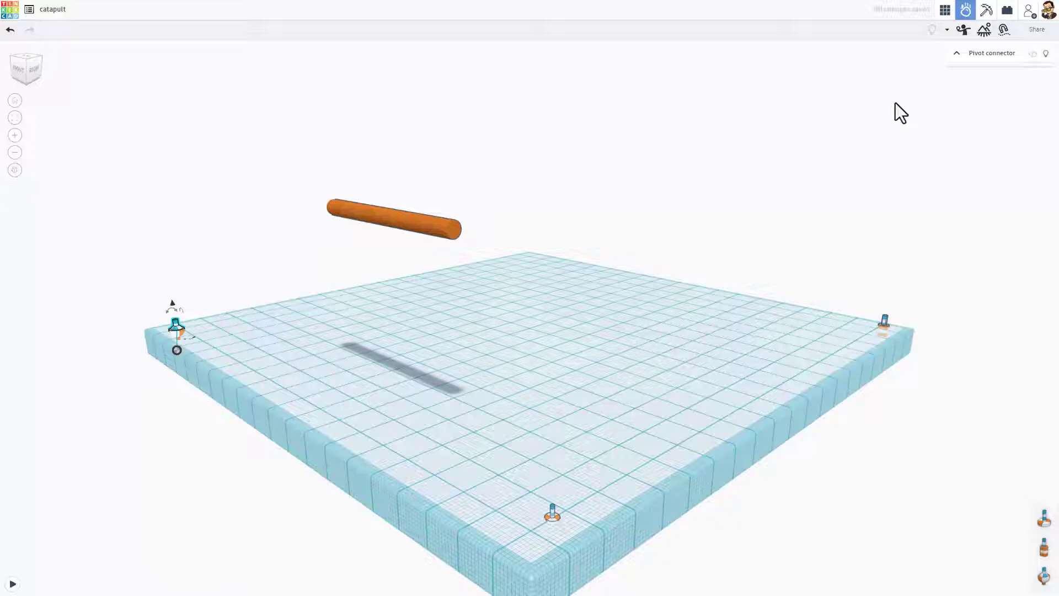
click(945, 10)
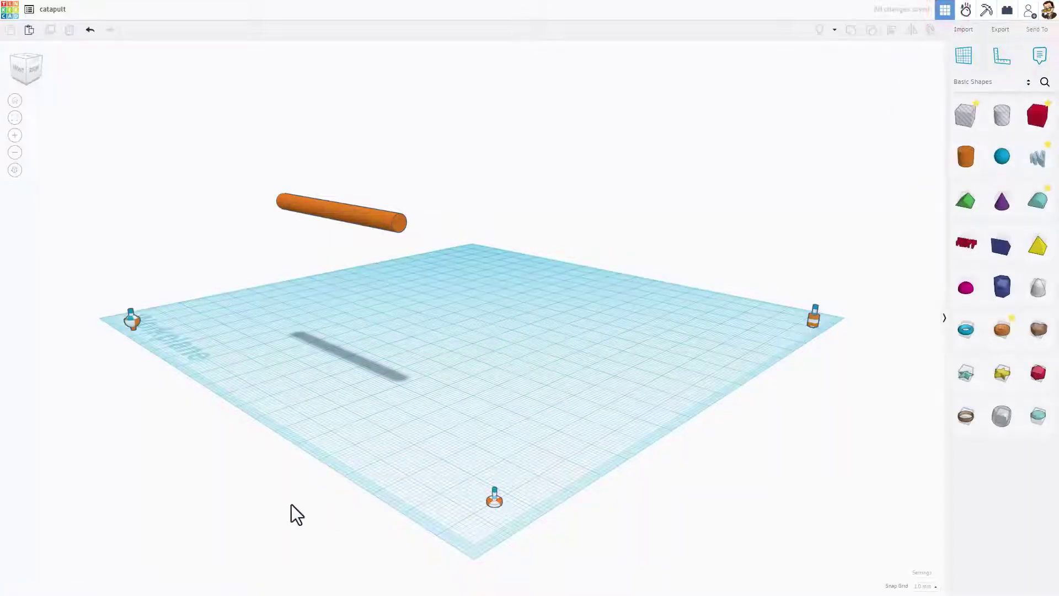
- Duplicate the front pivot connector and attach the copy to the rod's right end
right_drag(322, 474, 374, 503)
click(651, 554)
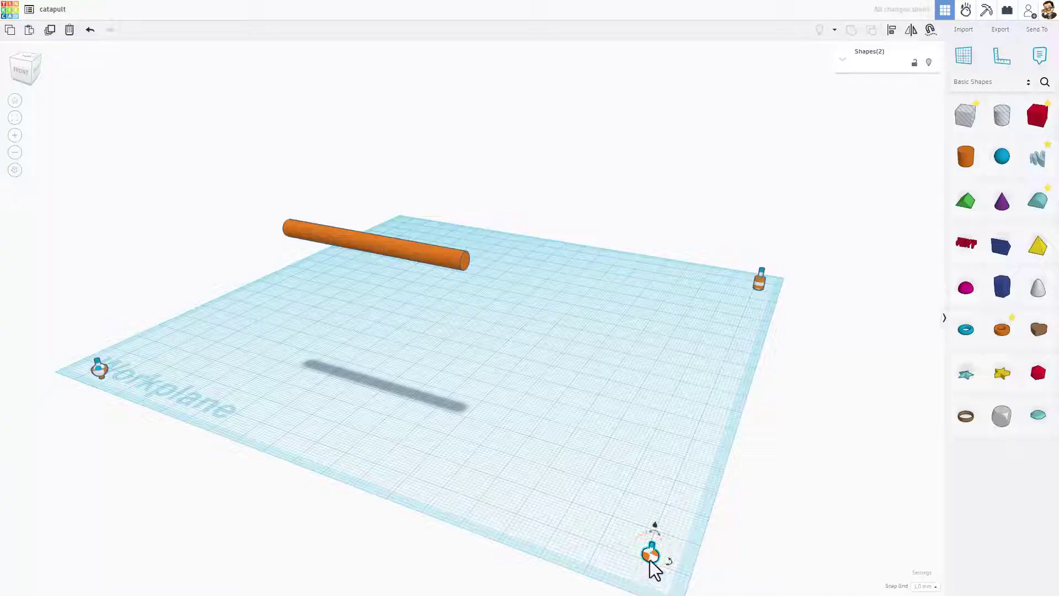
key(ctrl+d)
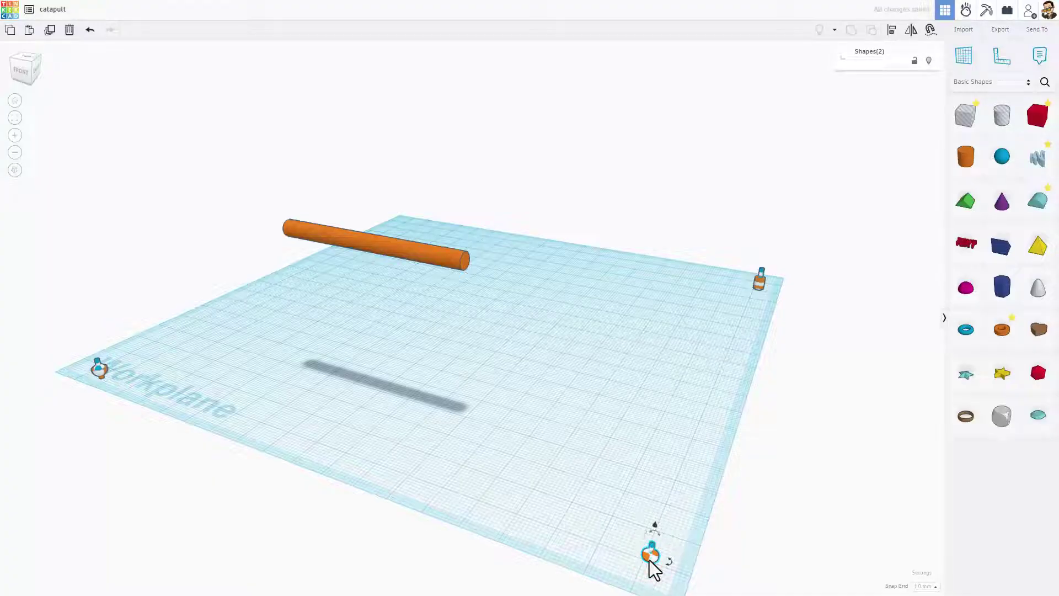
key(Left)
key(Left)
key(Left)
key(Up)
key(Up)
key(c)
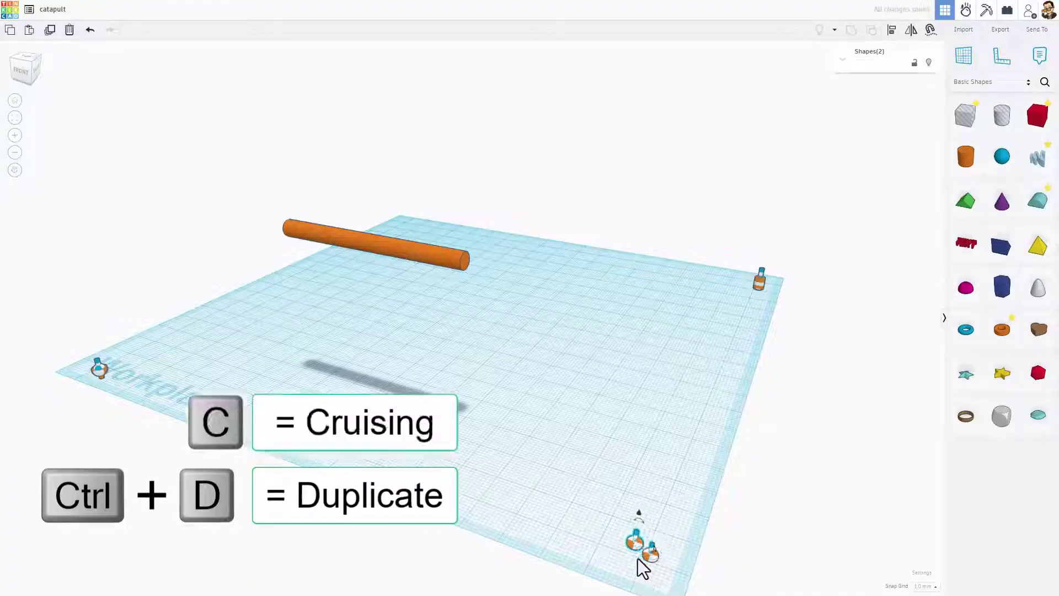
key(Left)
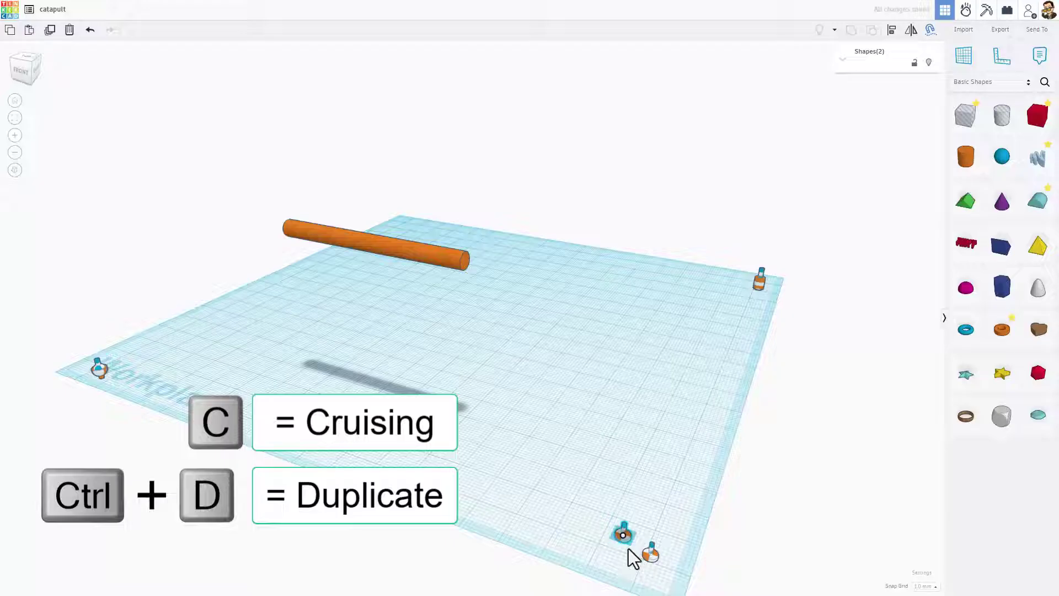
drag(623, 535, 465, 266)
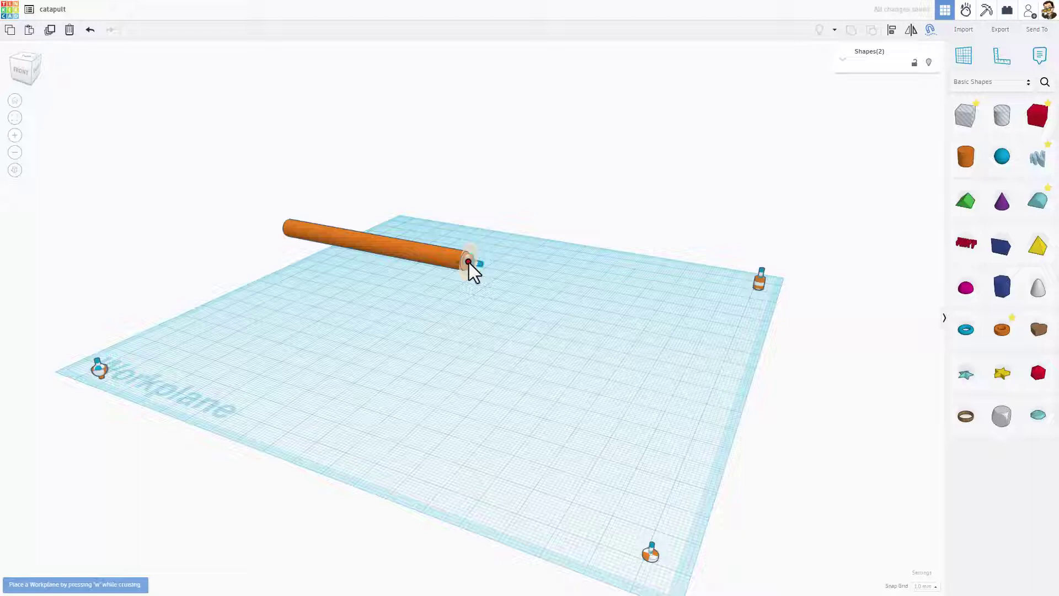
key(w)
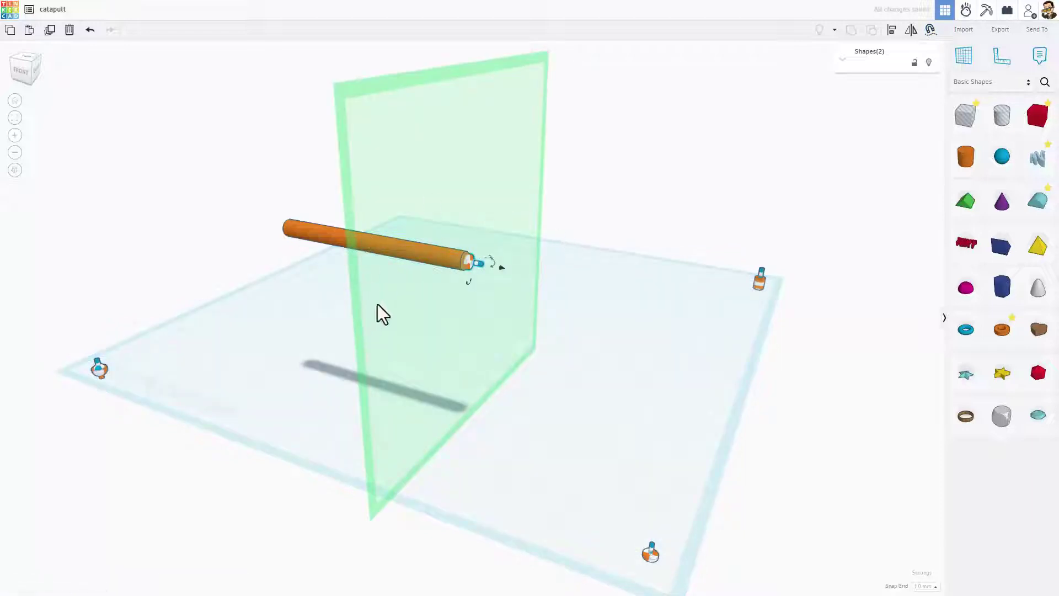
click(554, 388)
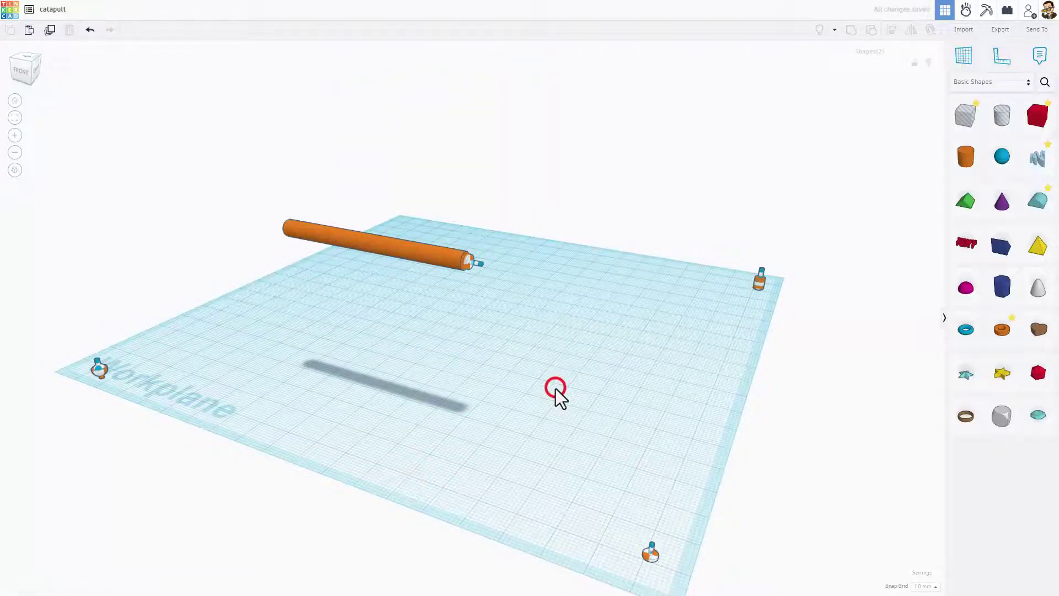
- Add a box and reshape it into a long, 5 mm-high red board
drag(1031, 135, 552, 342)
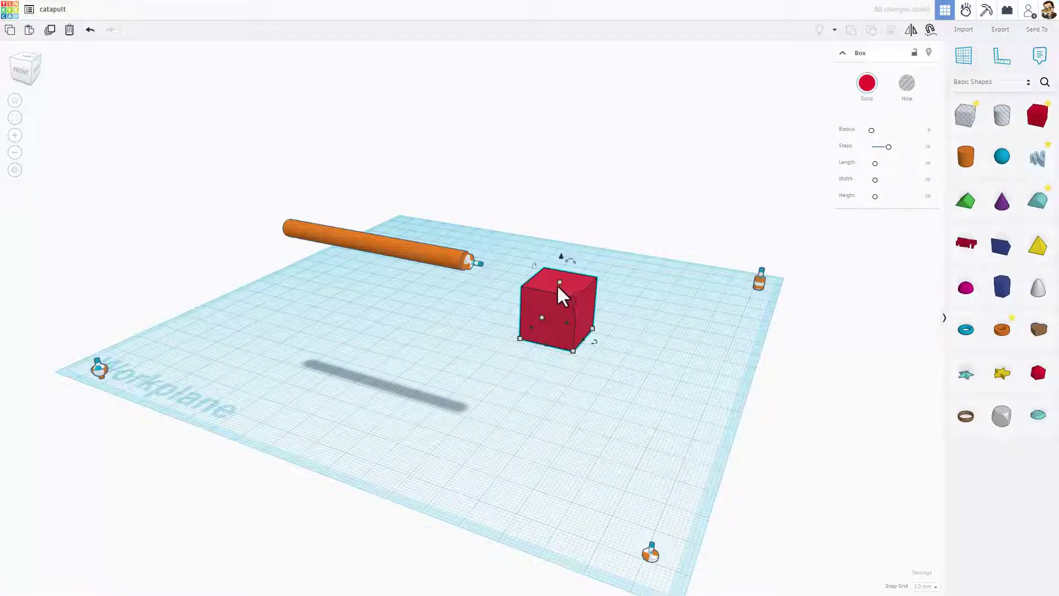
drag(557, 283, 306, 595)
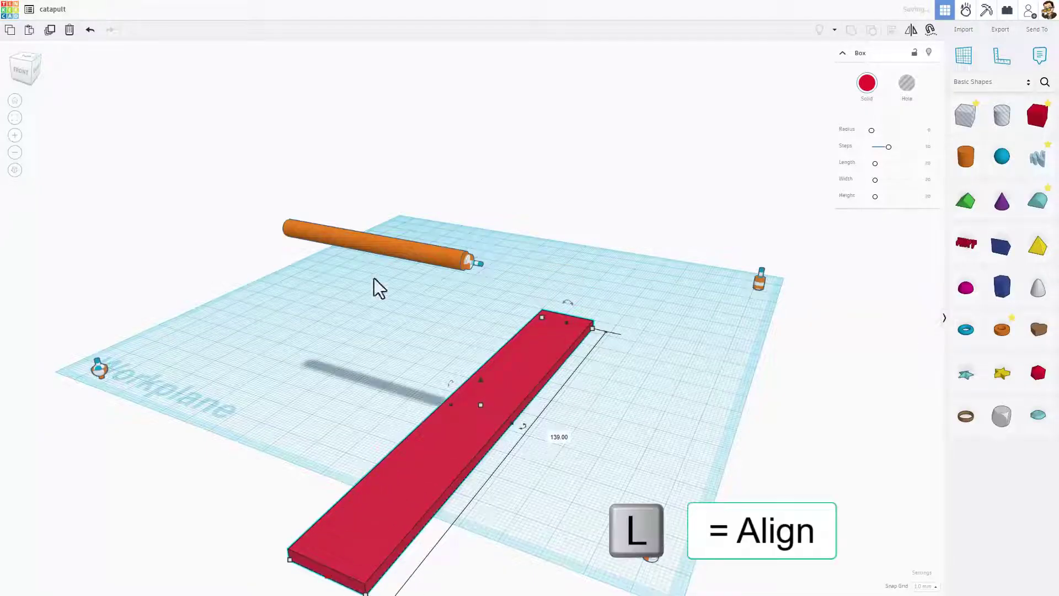
drag(401, 197, 350, 556)
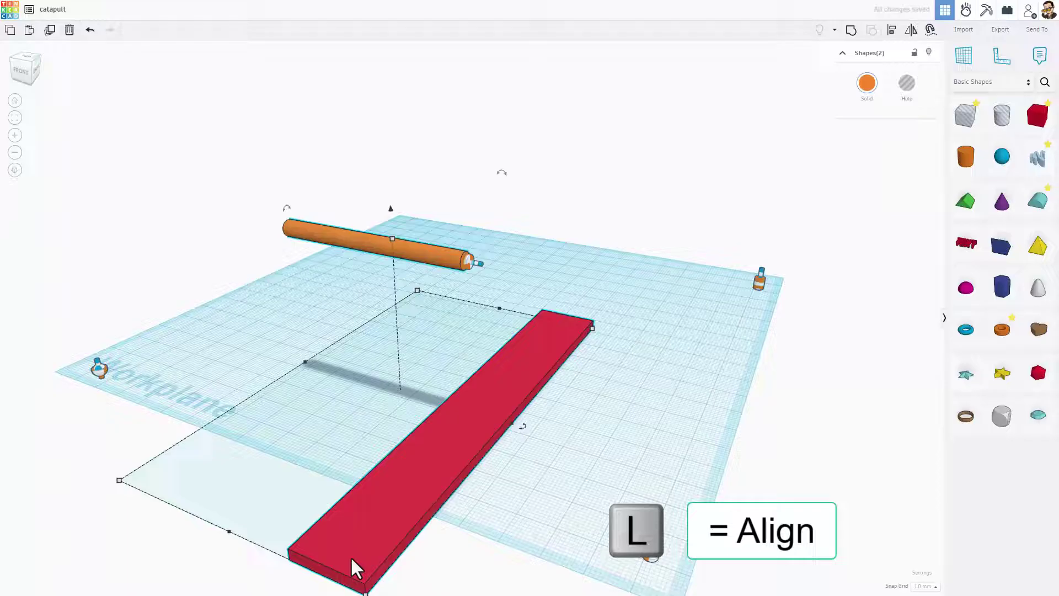
- Align the board centred on the rod and raised to the rod's height
key(l)
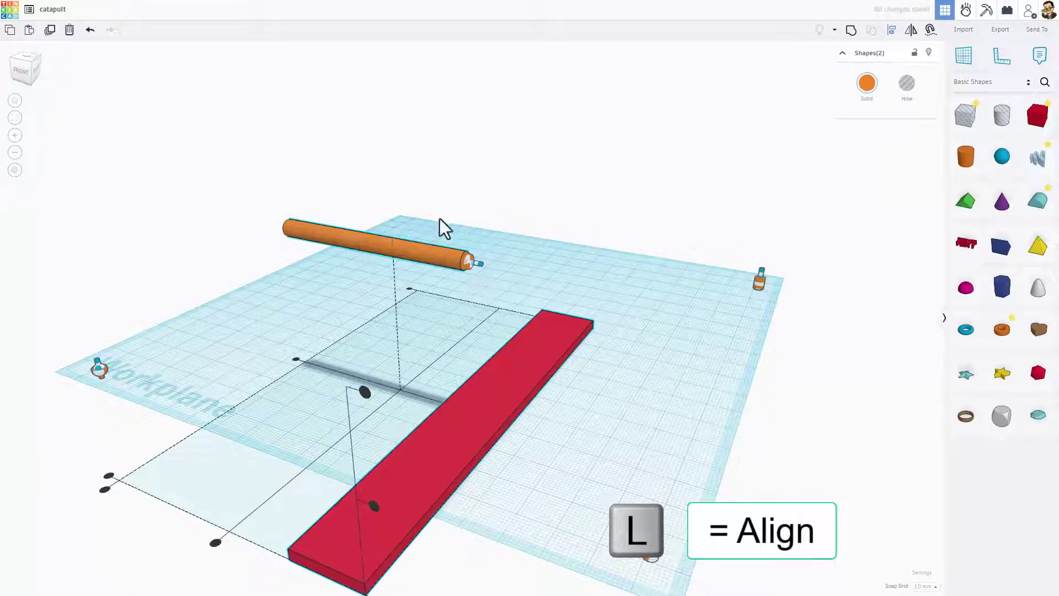
click(355, 246)
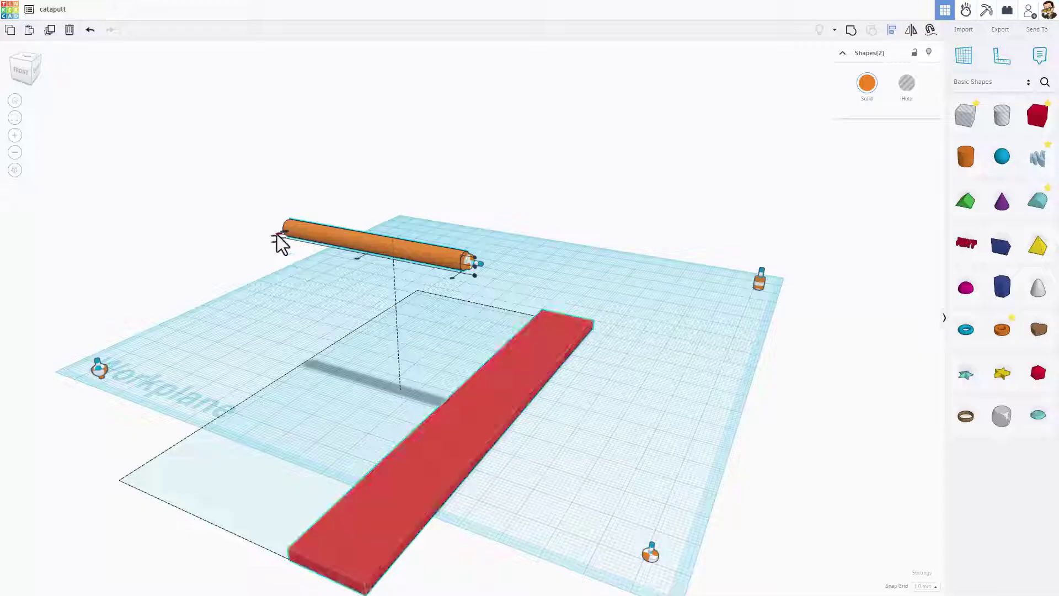
click(277, 235)
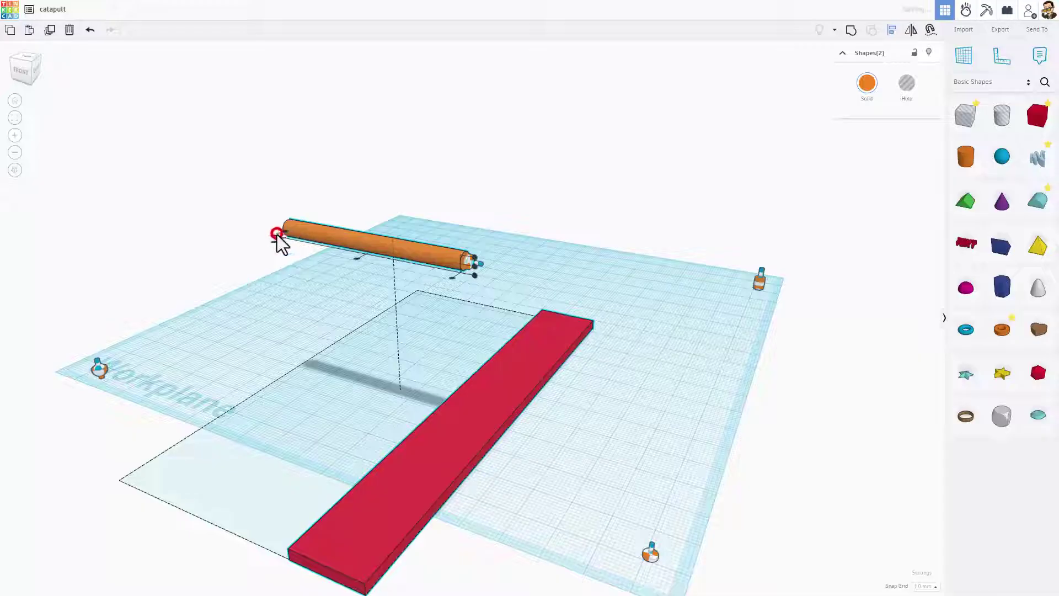
click(357, 259)
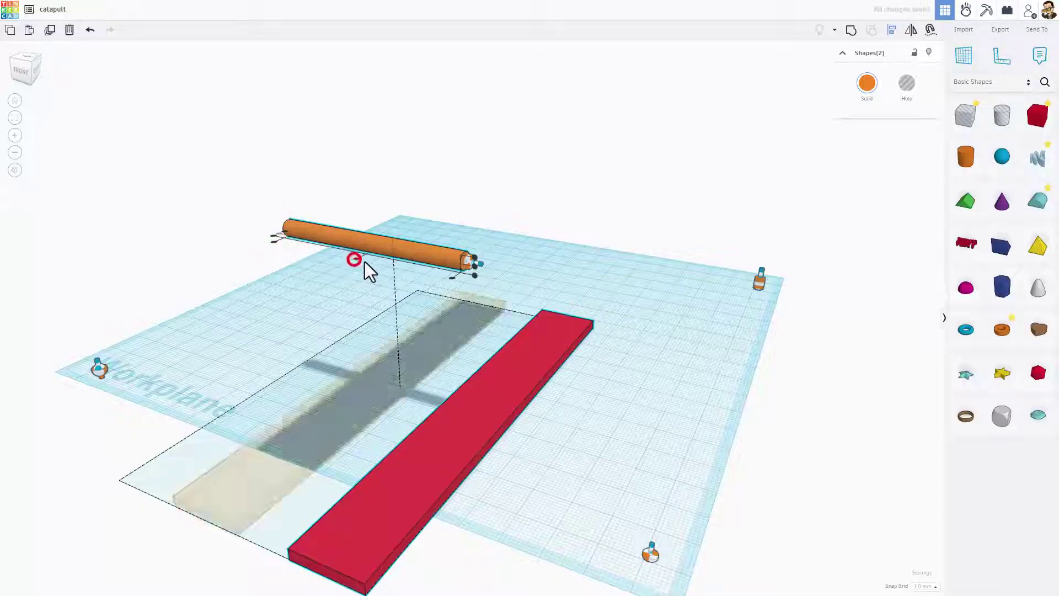
click(474, 268)
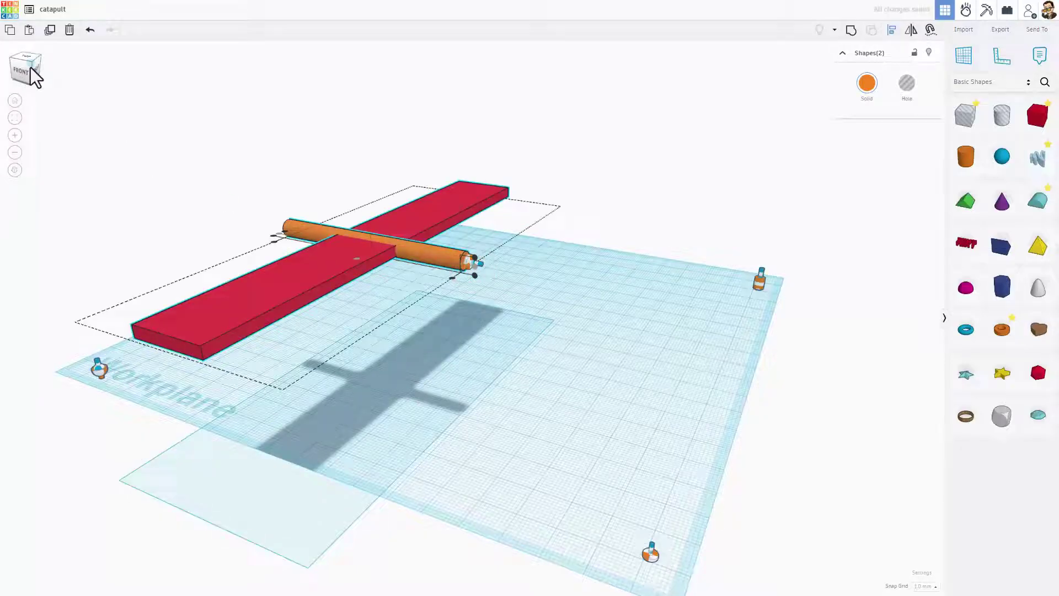
click(417, 339)
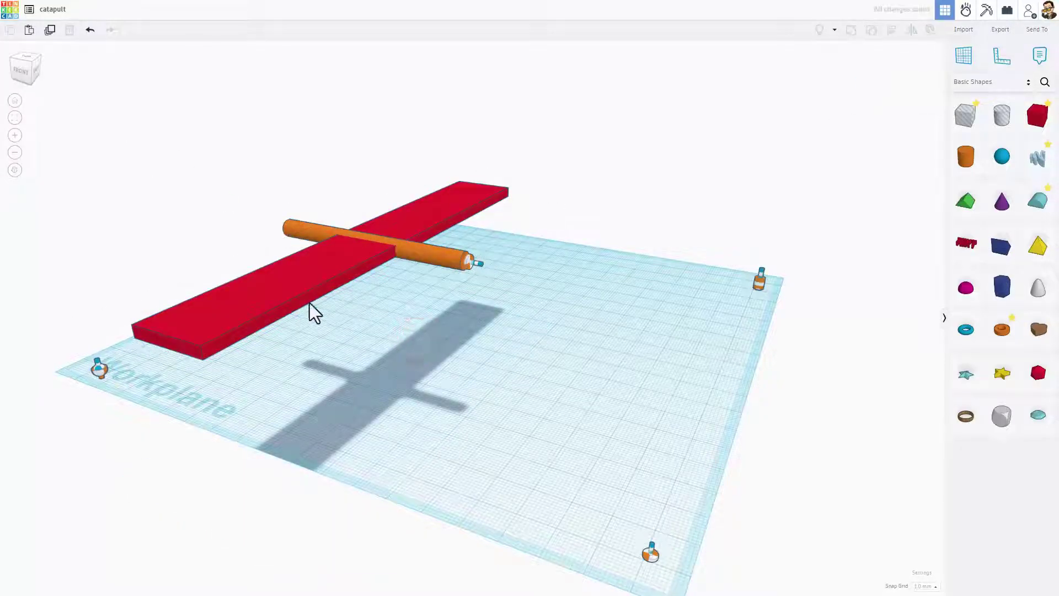
click(275, 286)
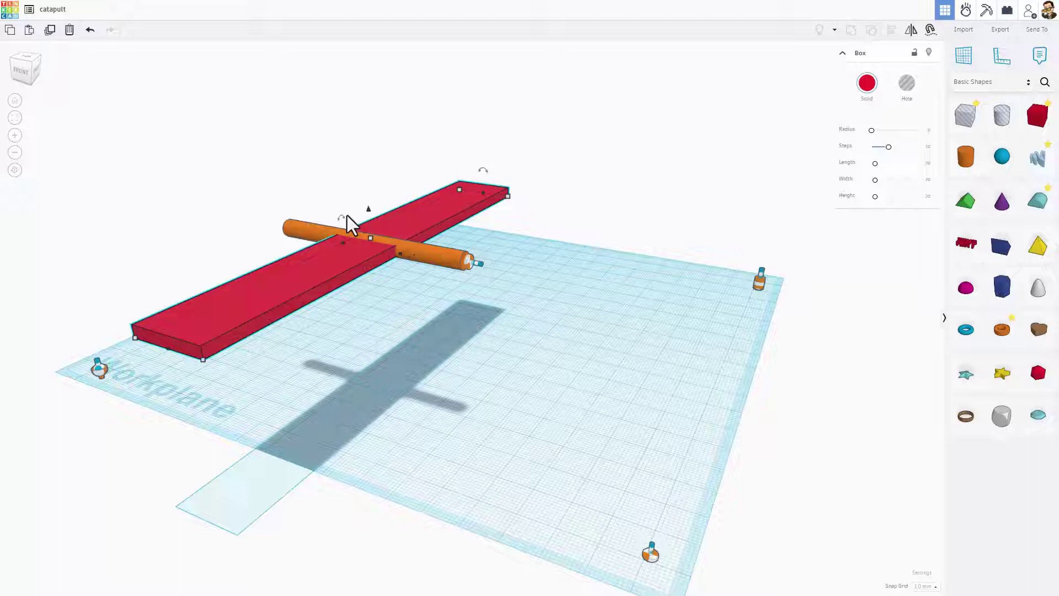
- Tilt the red board about the axle so one end sits higher than the other
drag(341, 217, 279, 150)
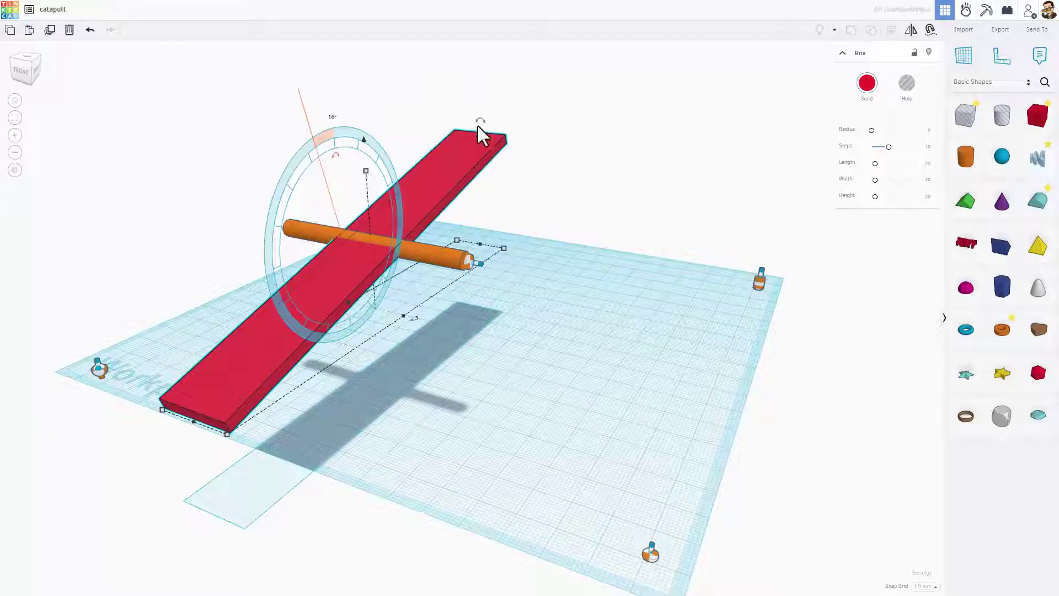
click(516, 368)
right_drag(461, 462, 446, 424)
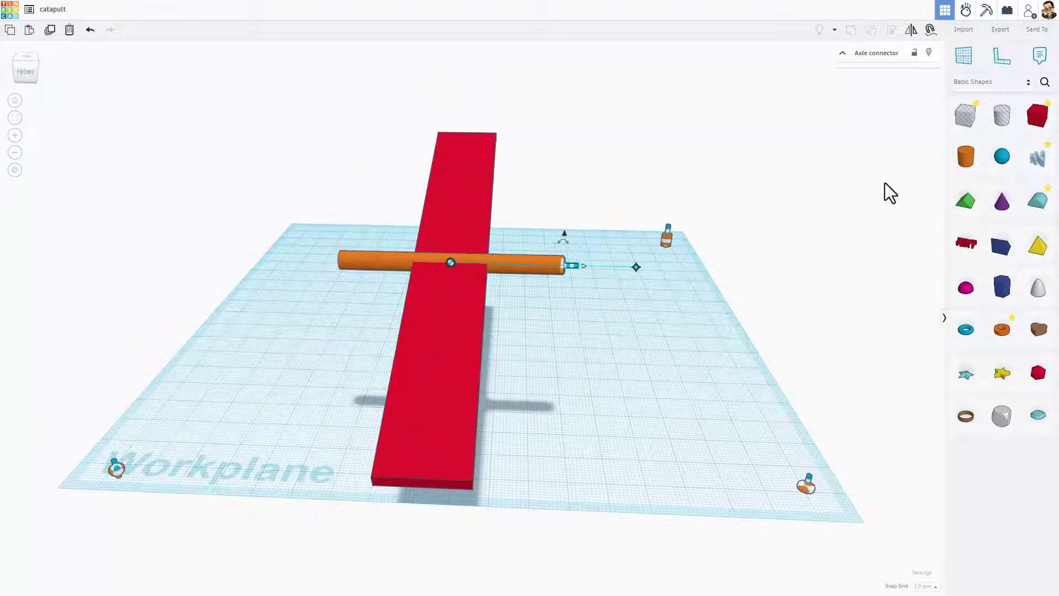
click(966, 288)
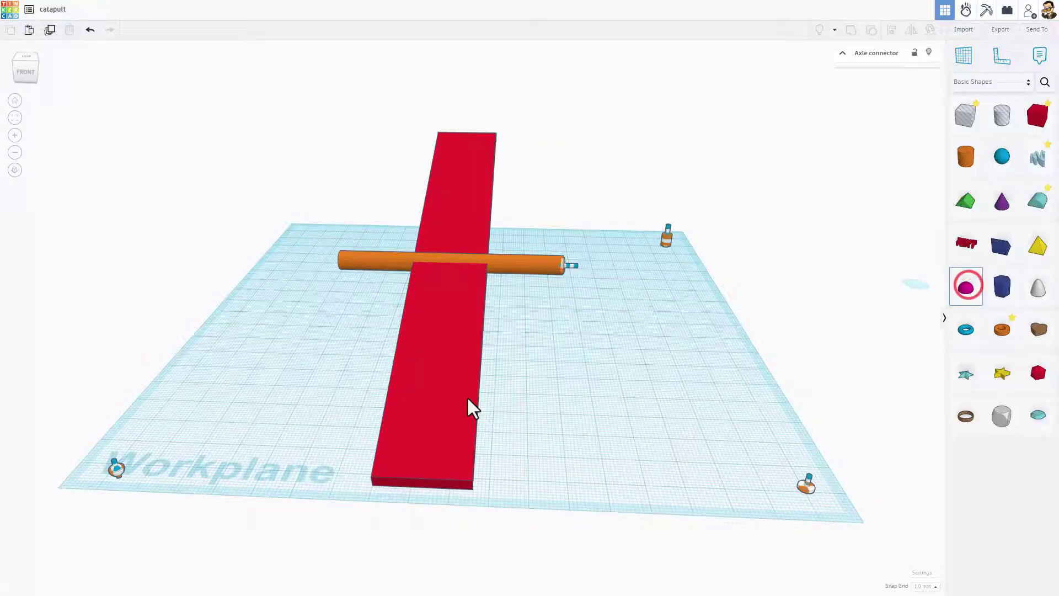
click(423, 415)
- Place a half sphere, flip it upside down, and raise a duplicate slightly above it
click(428, 422)
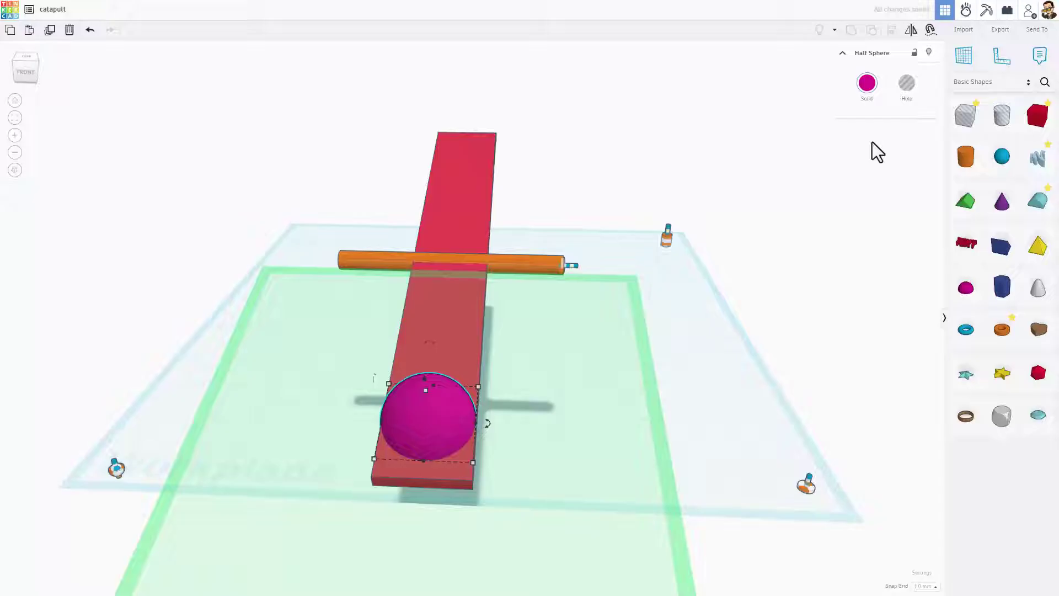
click(911, 30)
click(494, 452)
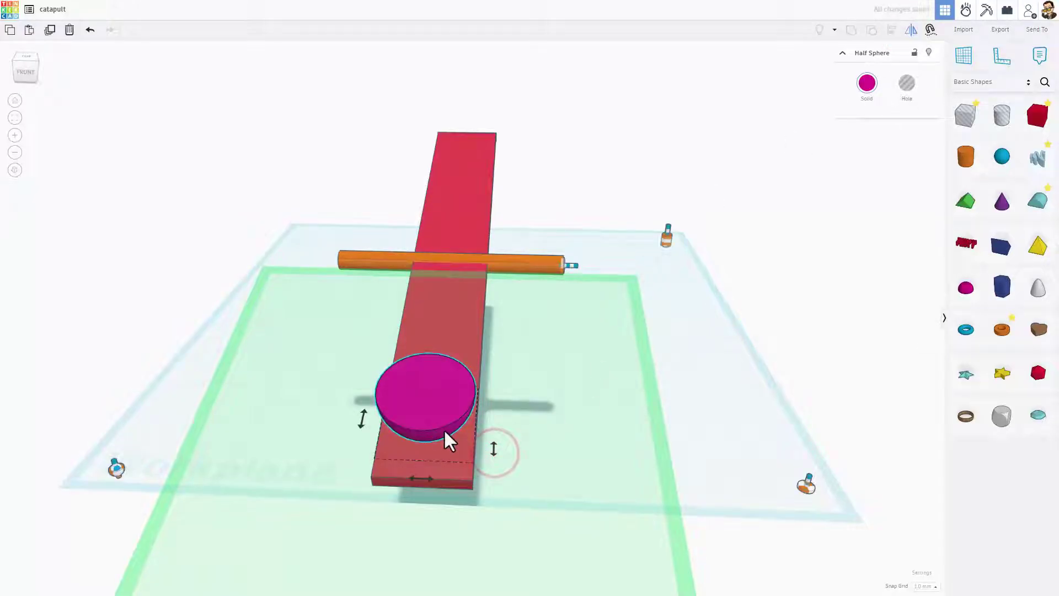
key(ctrl+d)
click(431, 419)
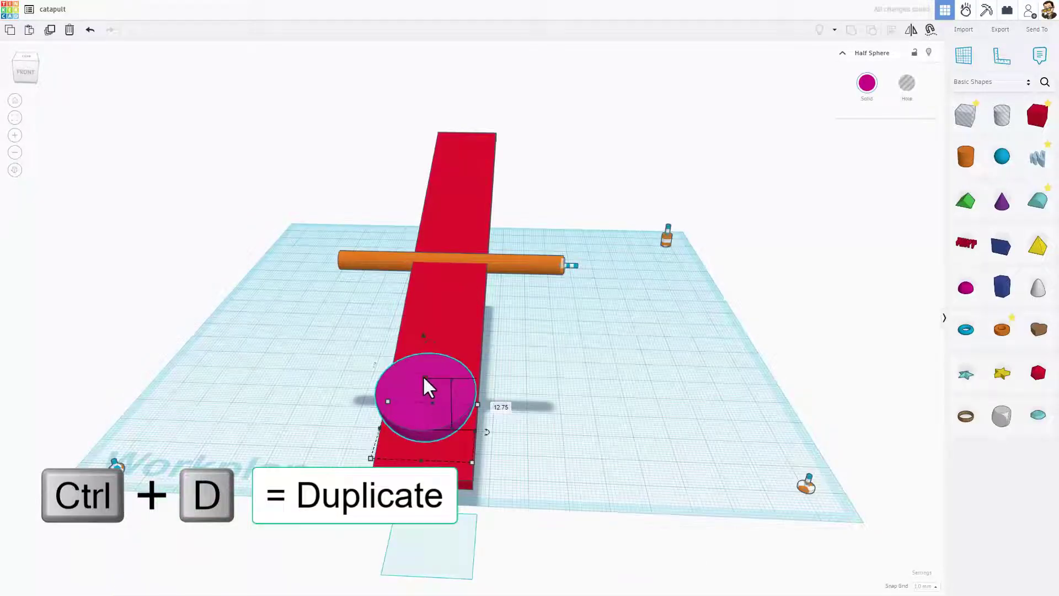
key(ctrl+Up)
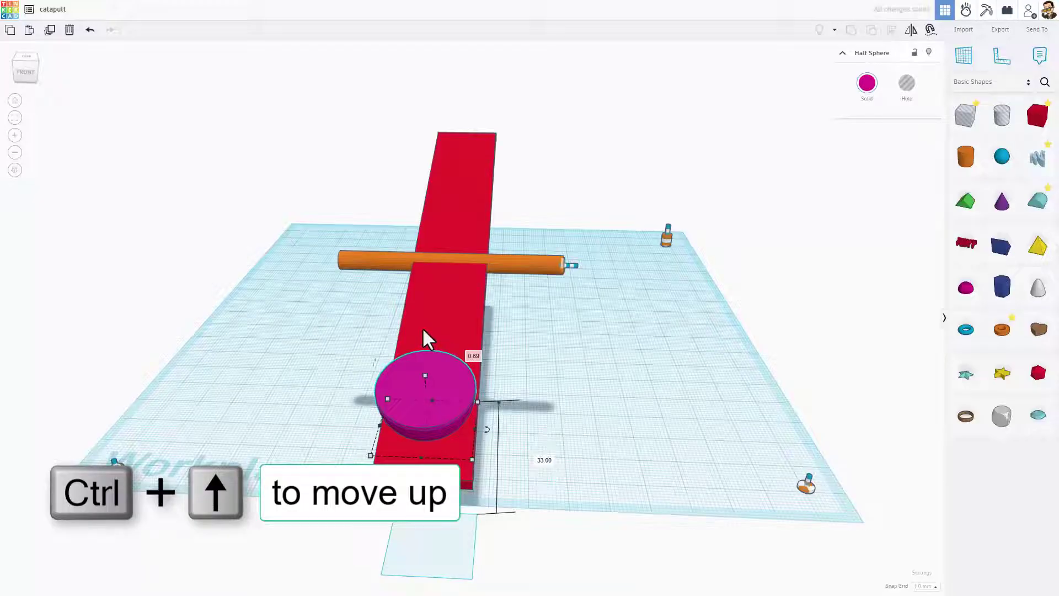
key(ctrl+Up)
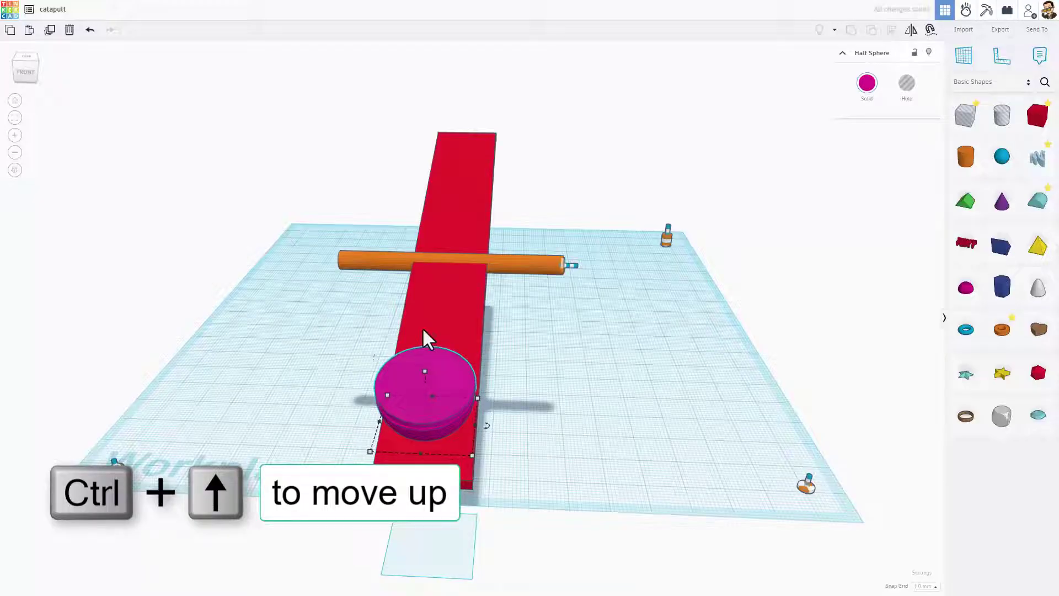
- Make the upper half a hole, group both into a bowl, and move it to the board's near end
click(906, 84)
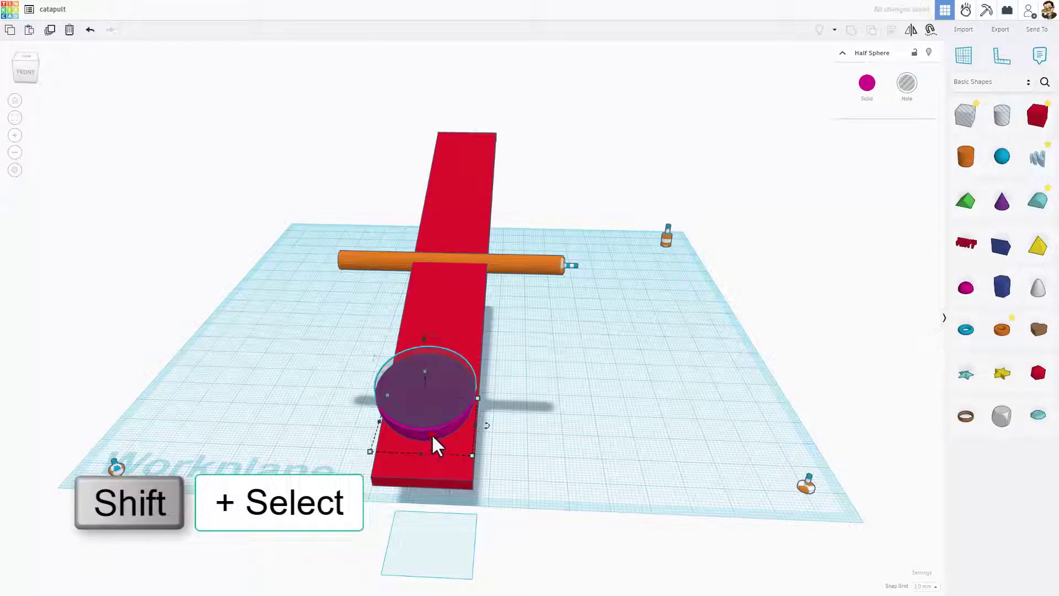
shift+click(431, 435)
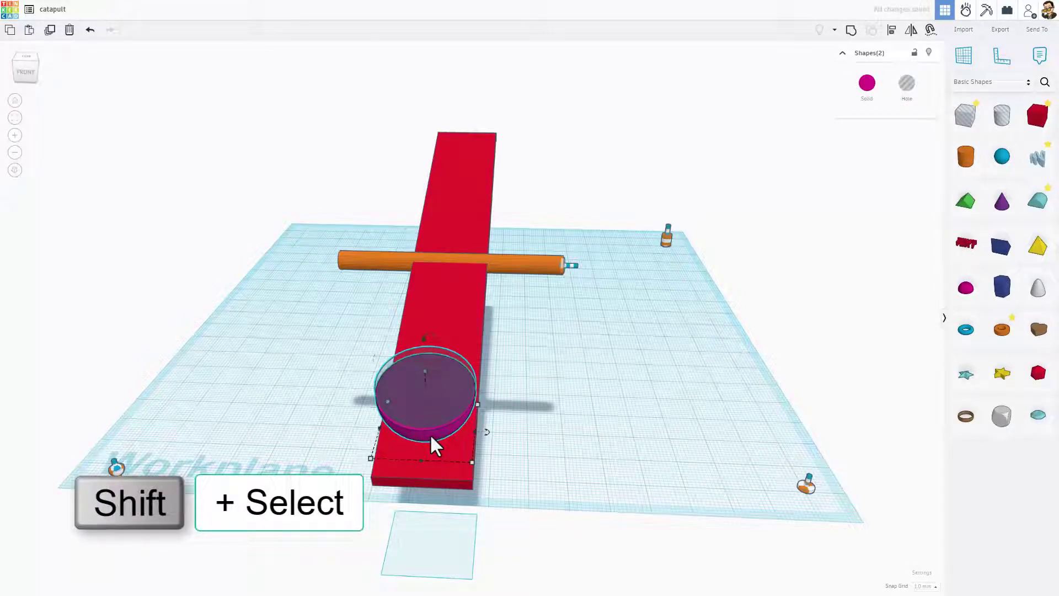
key(ctrl+g)
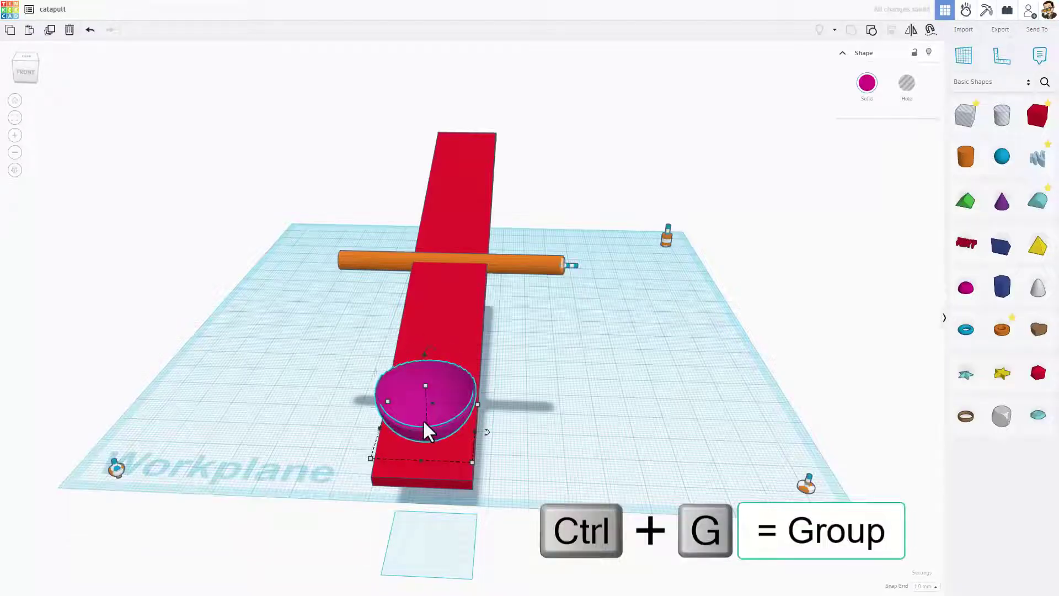
drag(438, 430, 435, 461)
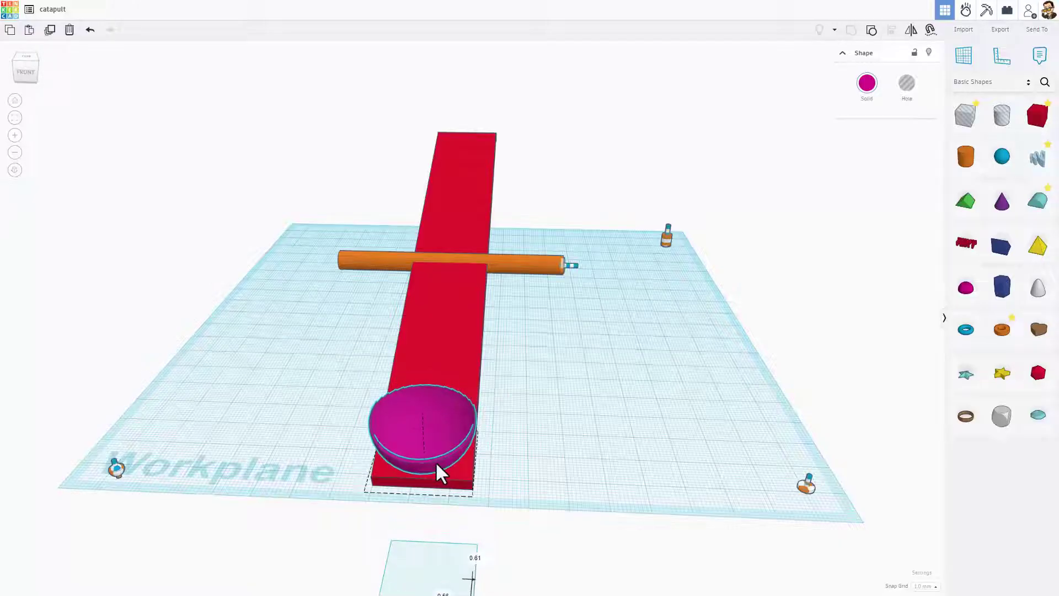
mouse_move(435, 461)
right_down()
mouse_move(456, 461)
mouse_move(452, 455)
right_up()
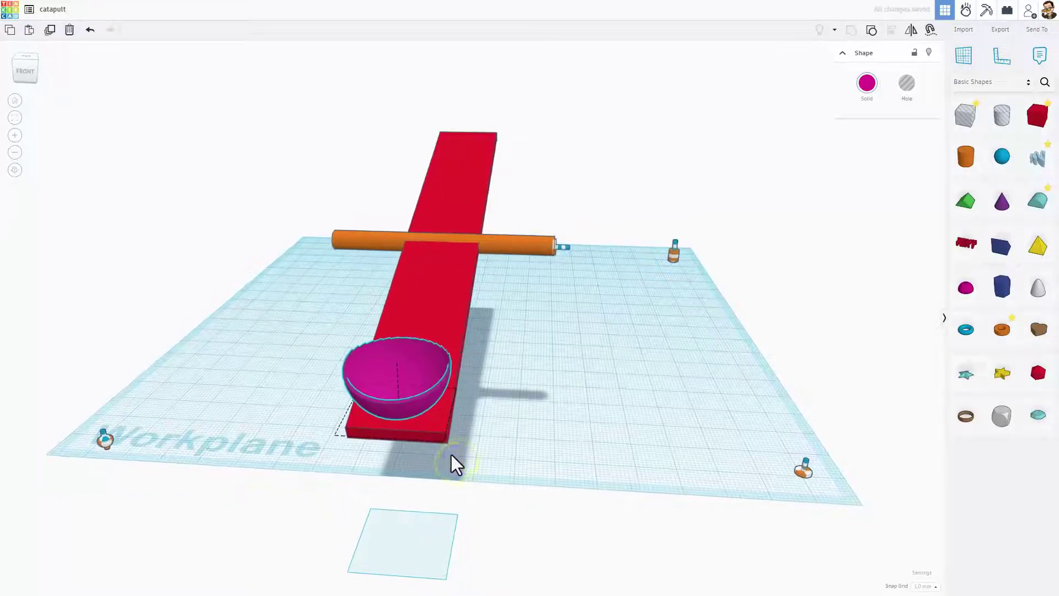
- Attach a duplicate pivot connector to the bowl and set its cone angle limit to minimum
click(105, 439)
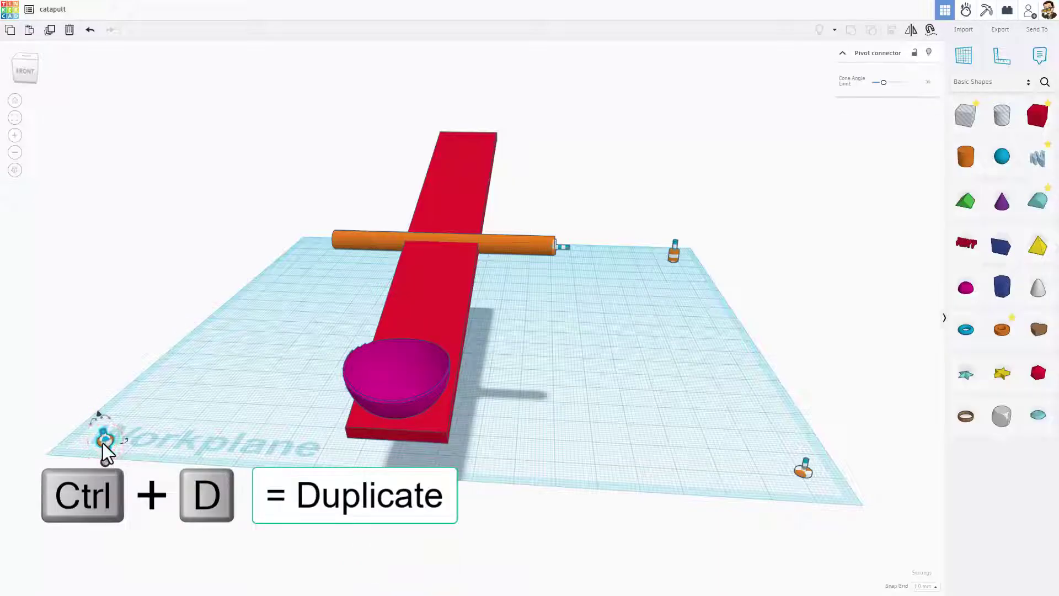
key(ctrl+d)
drag(104, 441, 212, 445)
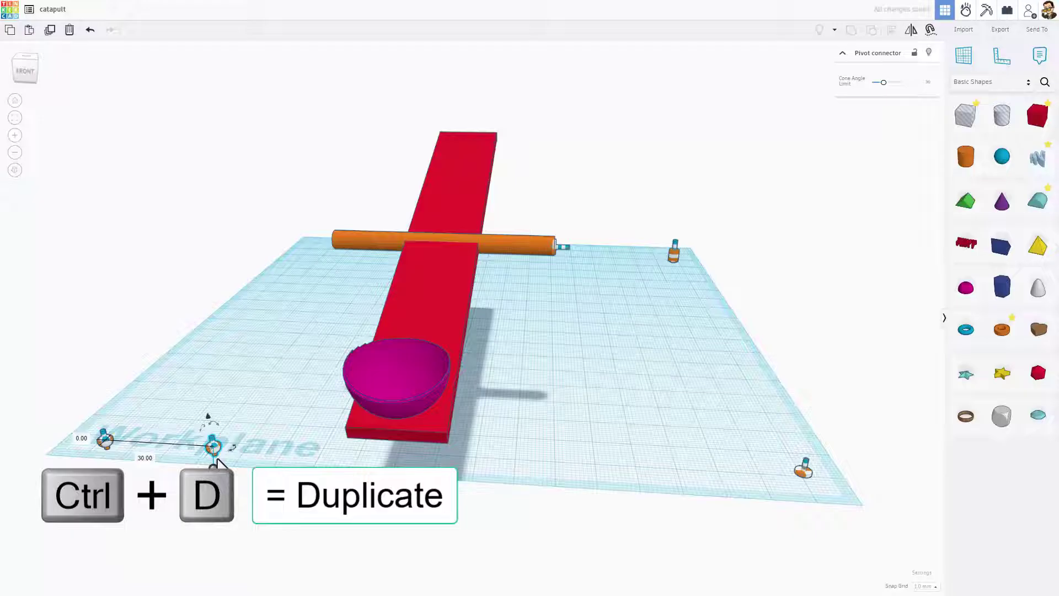
key(c)
drag(213, 451, 392, 422)
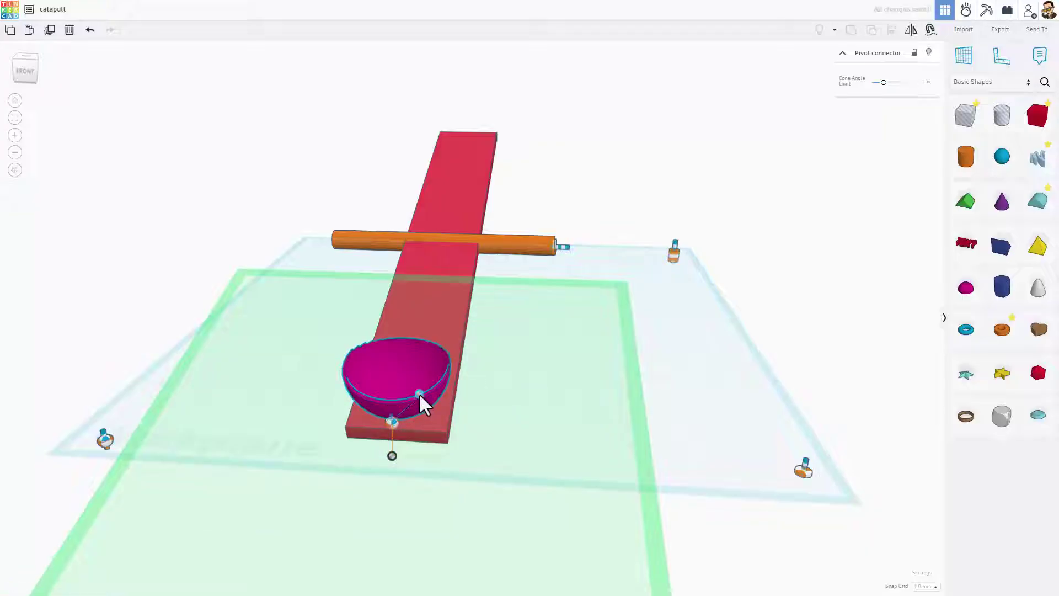
click(419, 392)
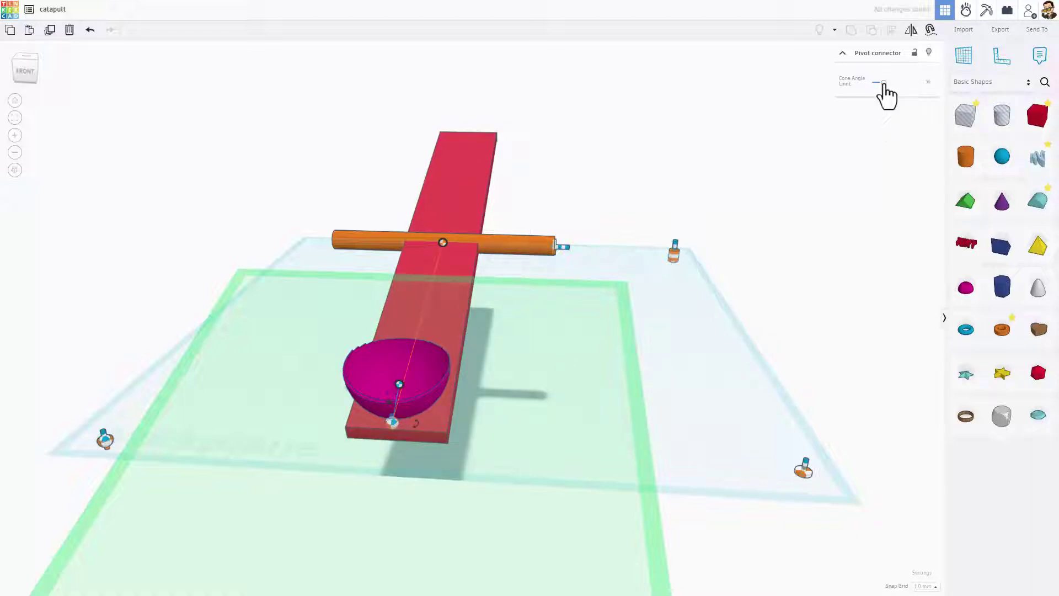
drag(884, 82, 862, 89)
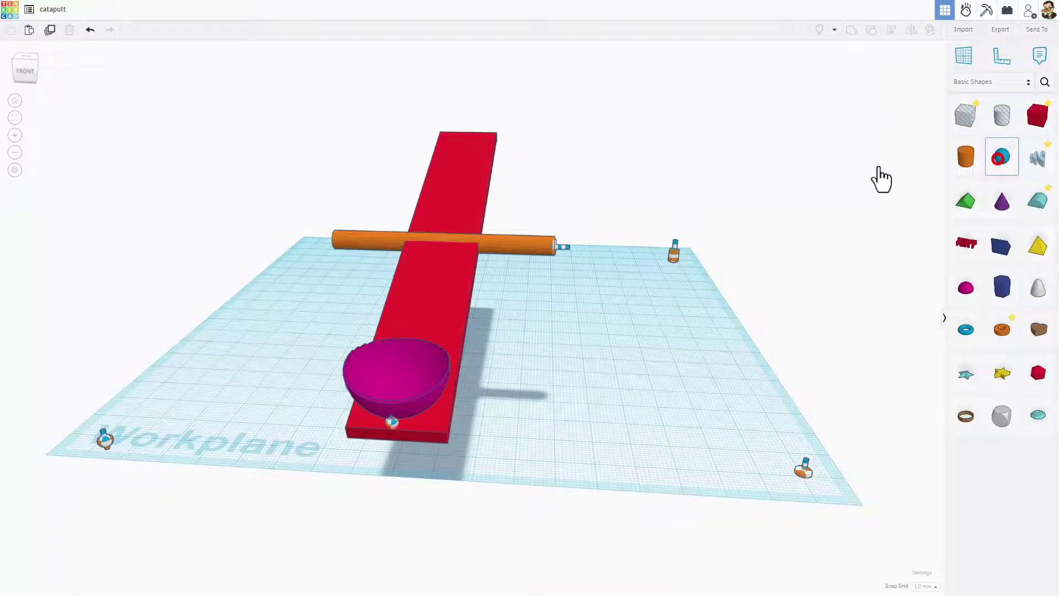
- Drop a sphere into the bowl, shrink it to 12 mm, and colour it yellow
drag(881, 178, 395, 380)
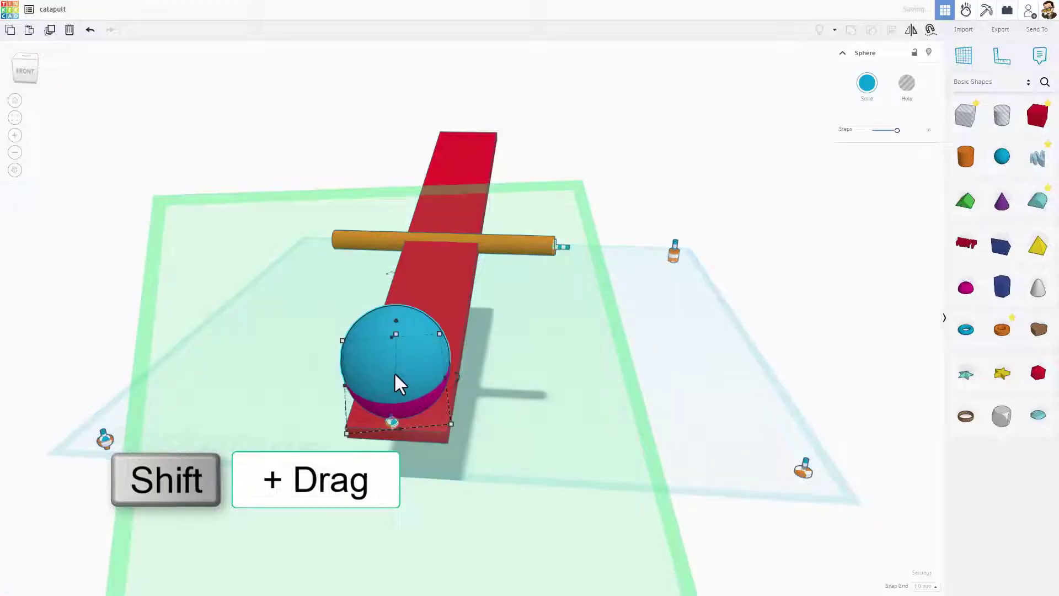
shift+drag(396, 321, 398, 355)
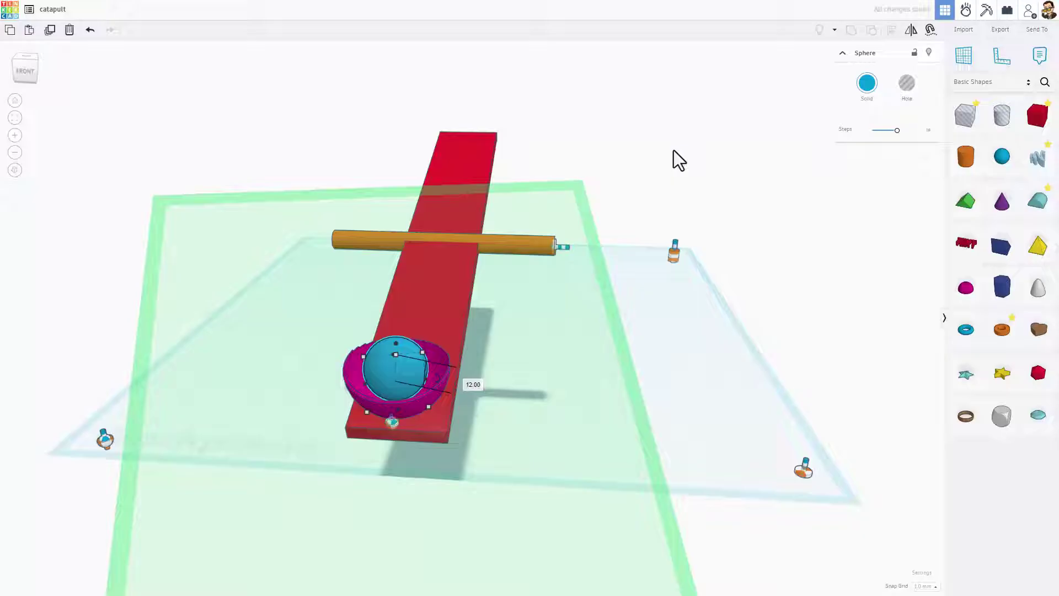
click(866, 83)
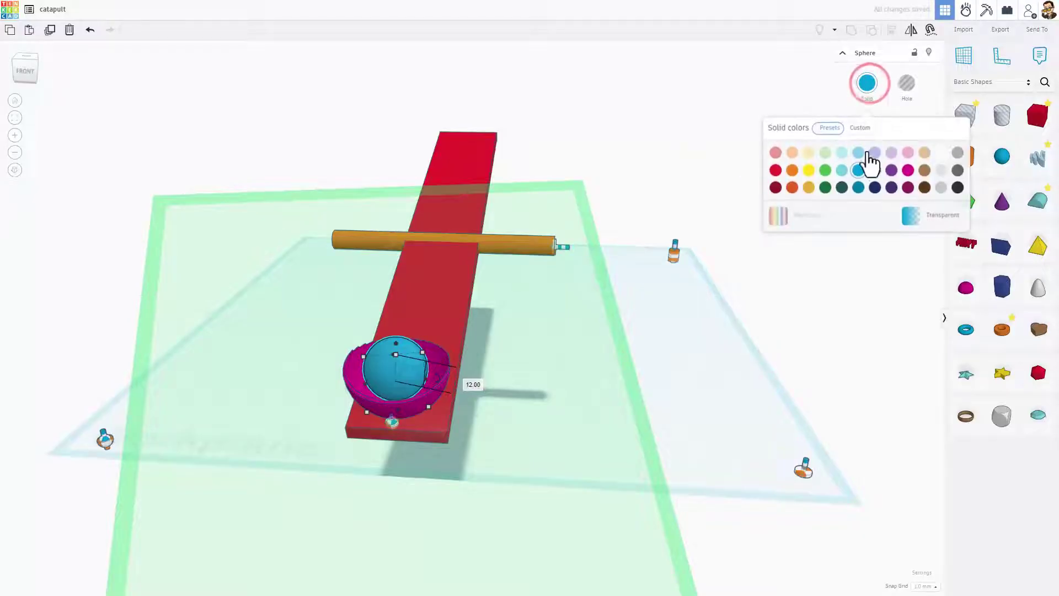
click(809, 170)
right_drag(613, 310, 519, 356)
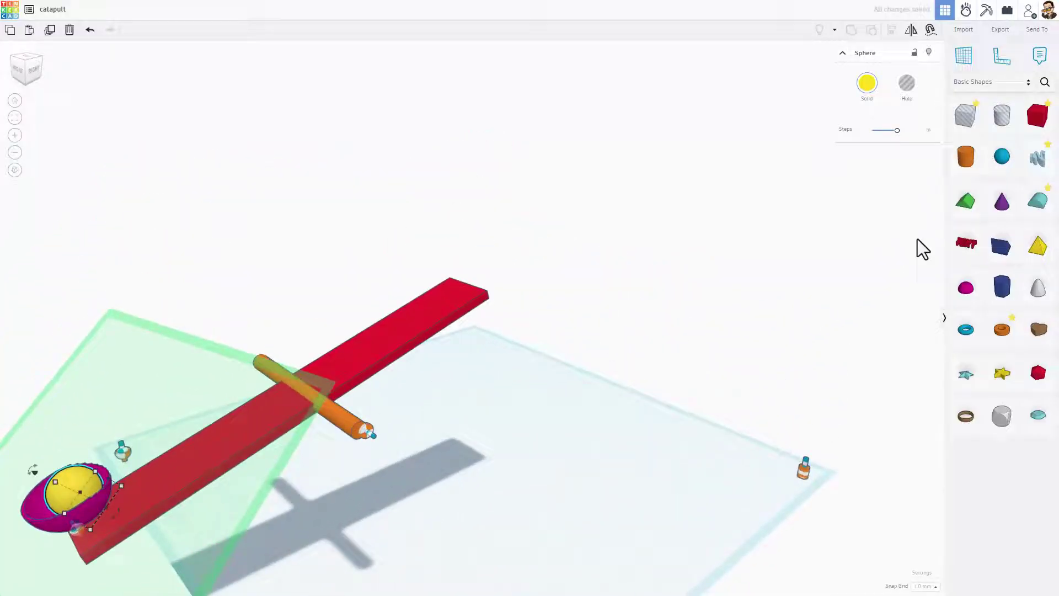
- Add a blue sphere over the lever's raised end and lift it to 110 mm
drag(644, 180, 449, 293)
key(w)
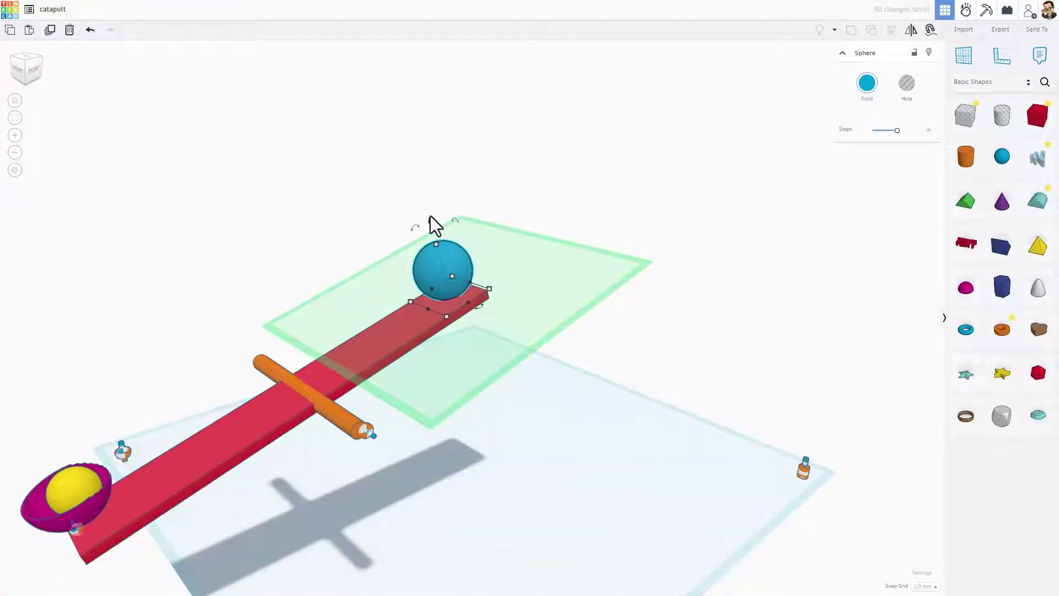
click(560, 475)
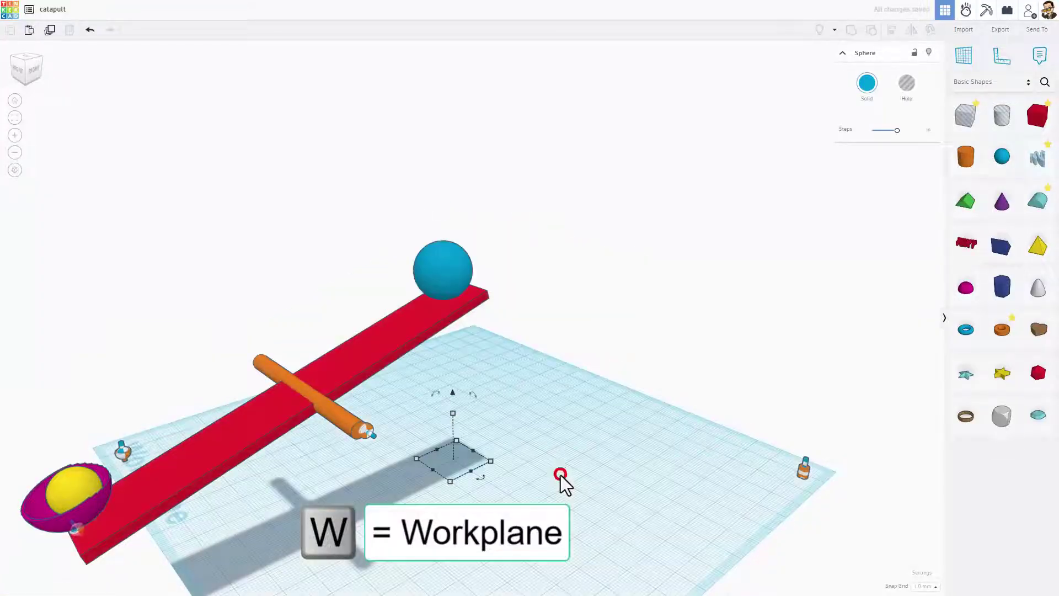
click(455, 274)
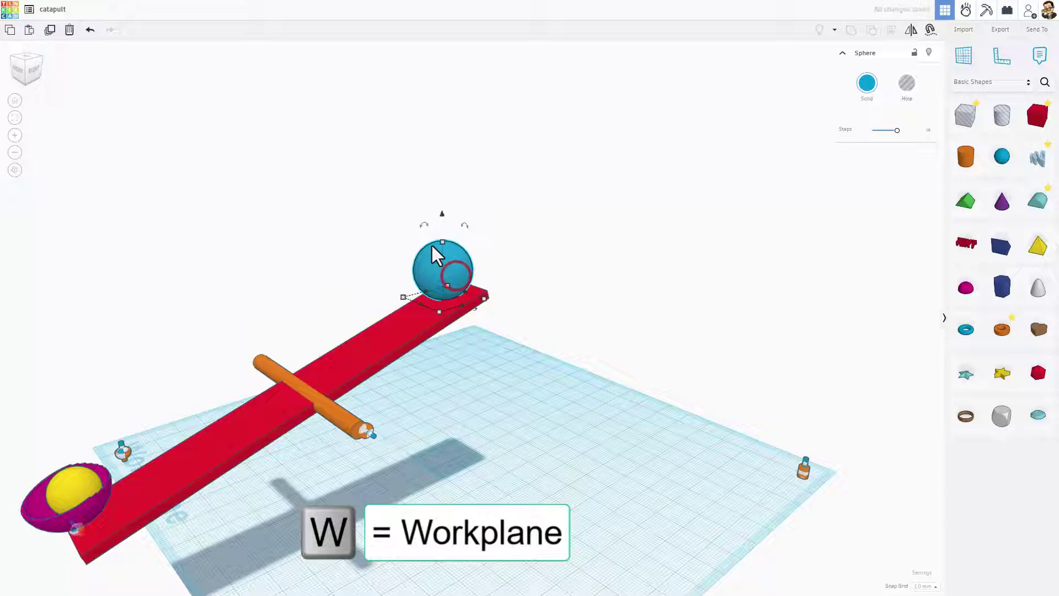
drag(442, 213, 455, 68)
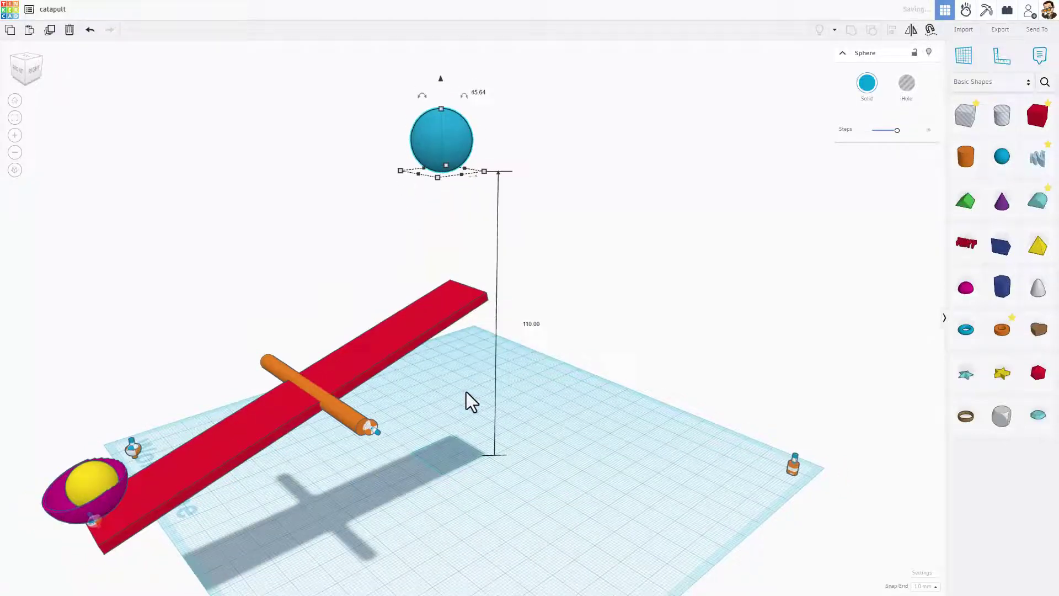
scroll(465, 397, down, 4)
right_drag(506, 432, 562, 433)
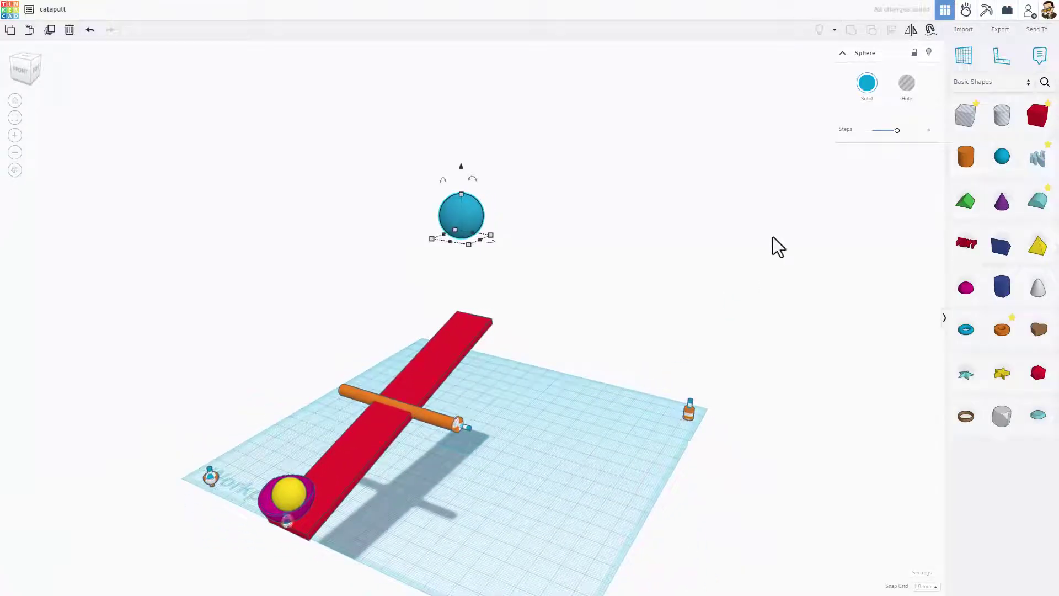
- In Sim Lab, make the orange pivot cylinder static so it stays fixed
click(965, 14)
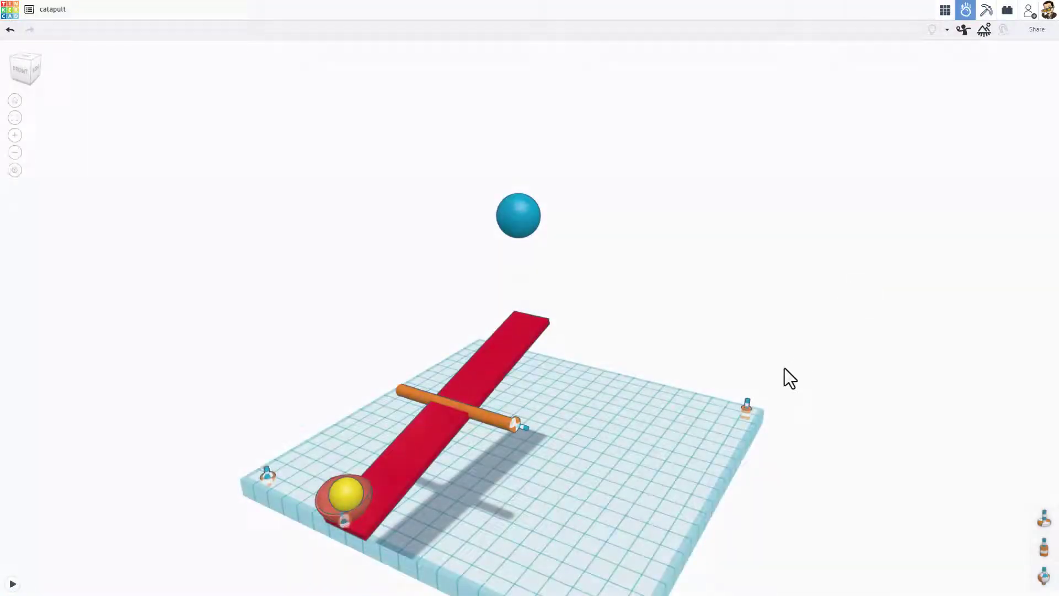
click(489, 421)
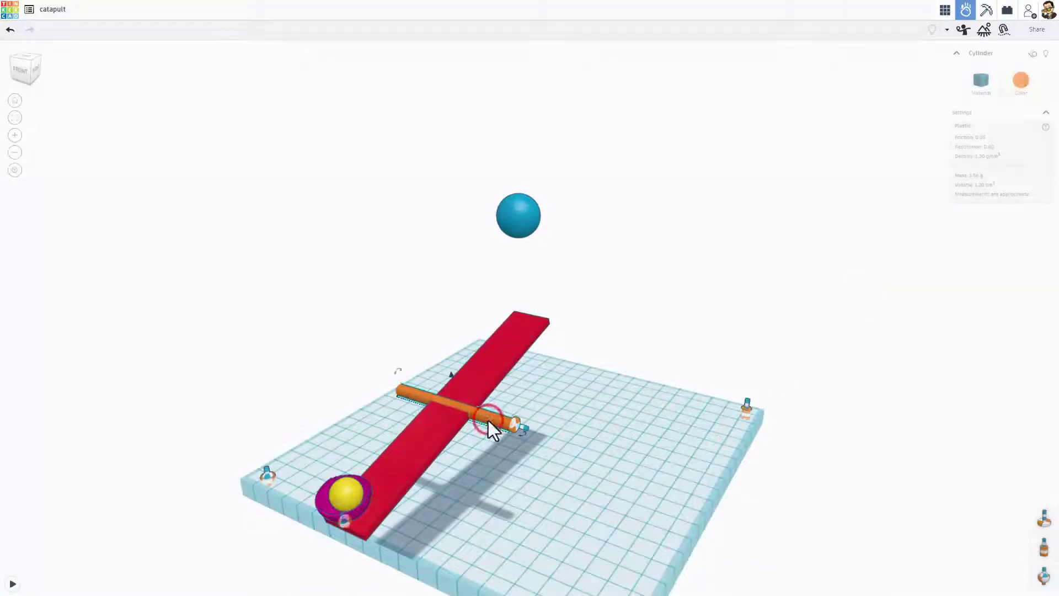
click(1030, 53)
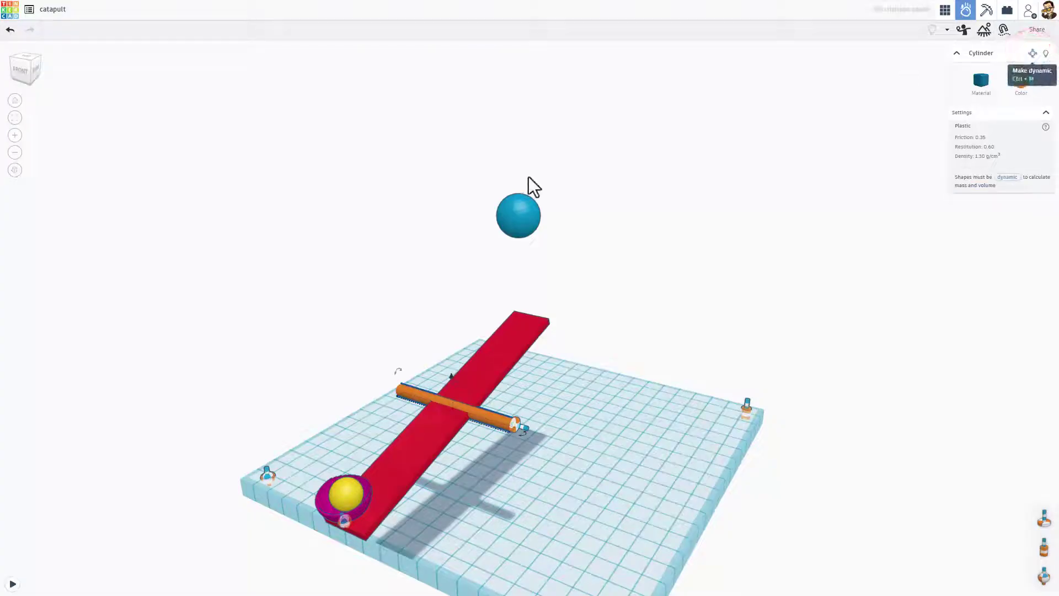
- Set the blue sphere's material to Steel
click(524, 231)
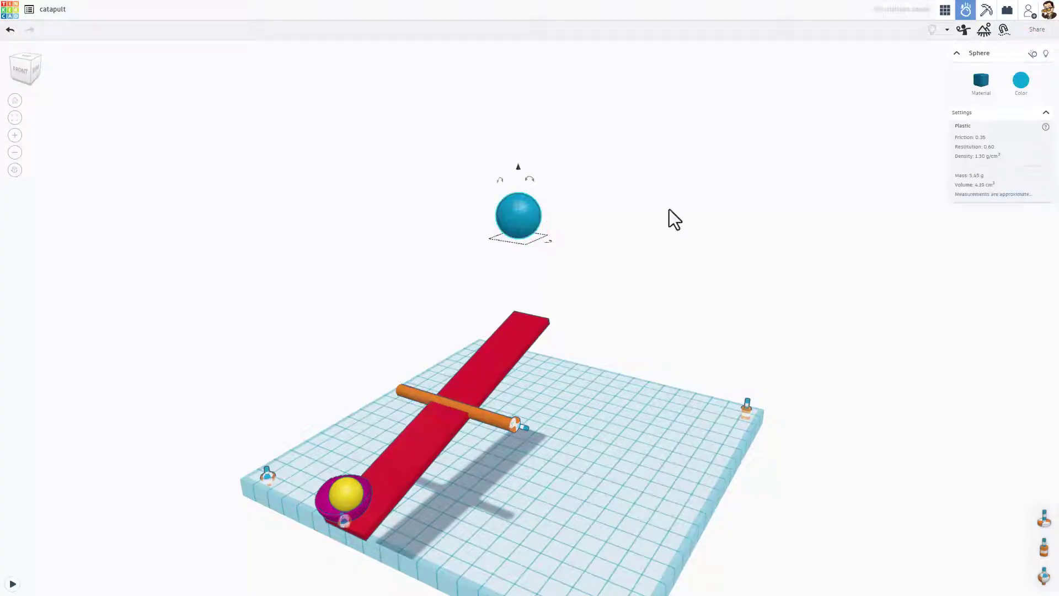
click(981, 83)
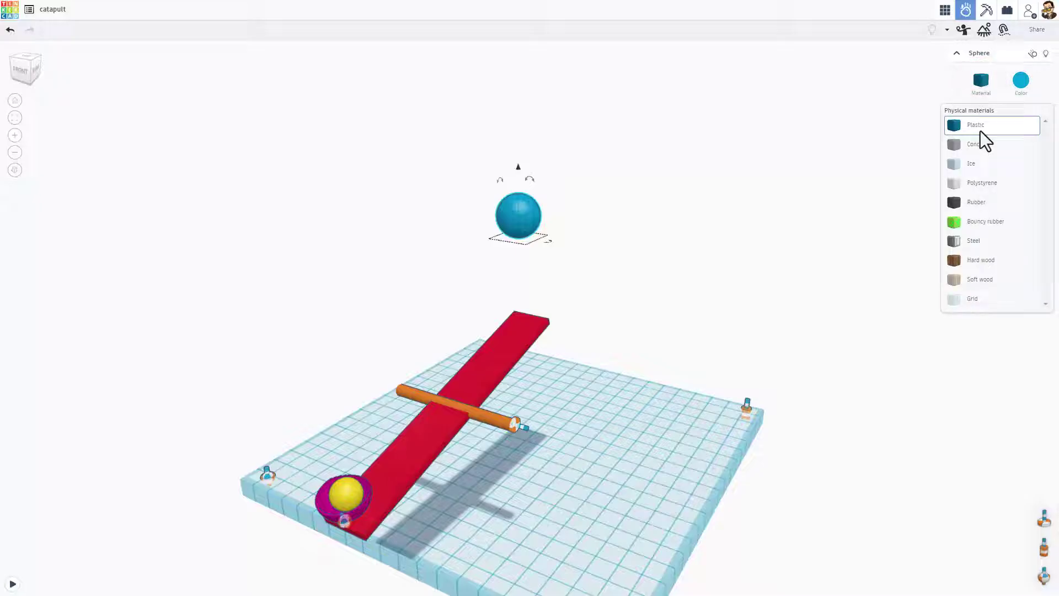
click(969, 241)
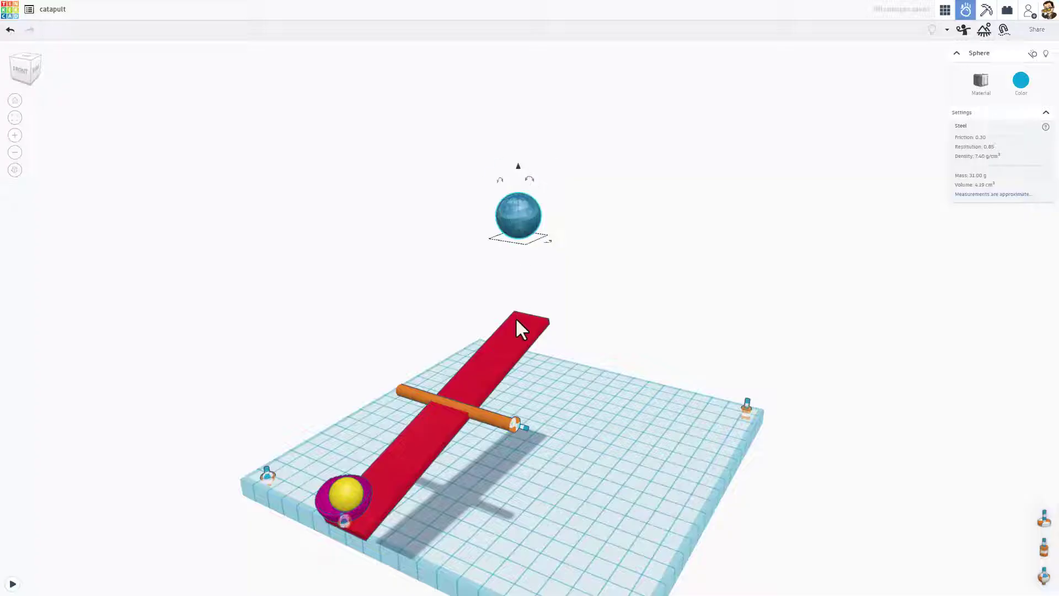
- Set the small yellow sphere's material to Bouncy rubber
click(347, 496)
click(981, 80)
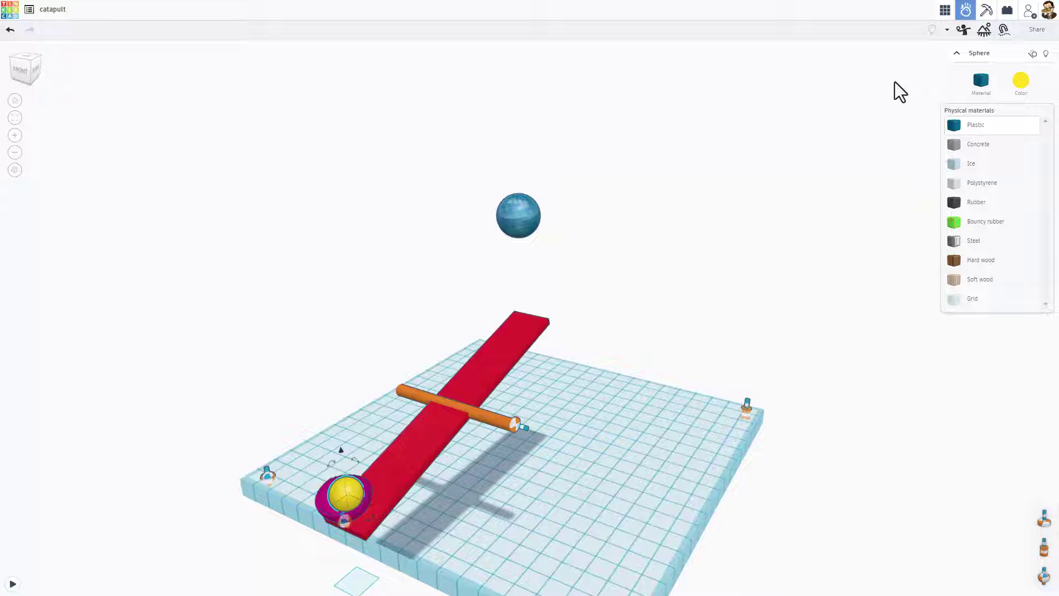
click(973, 223)
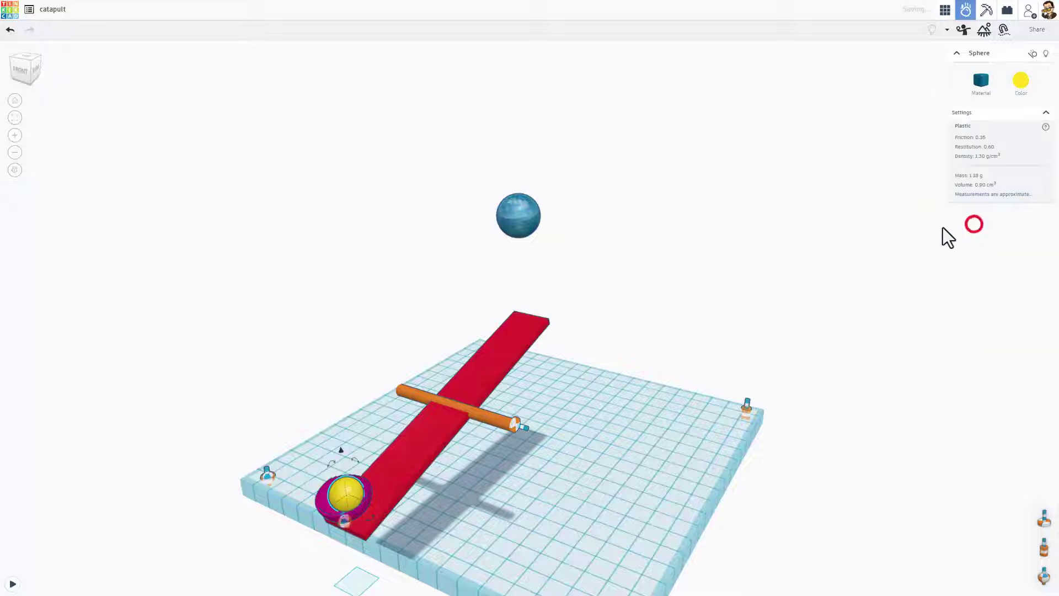
- Play, pause and scrub through the catapult launch, then reset and return to 3D Design
click(13, 583)
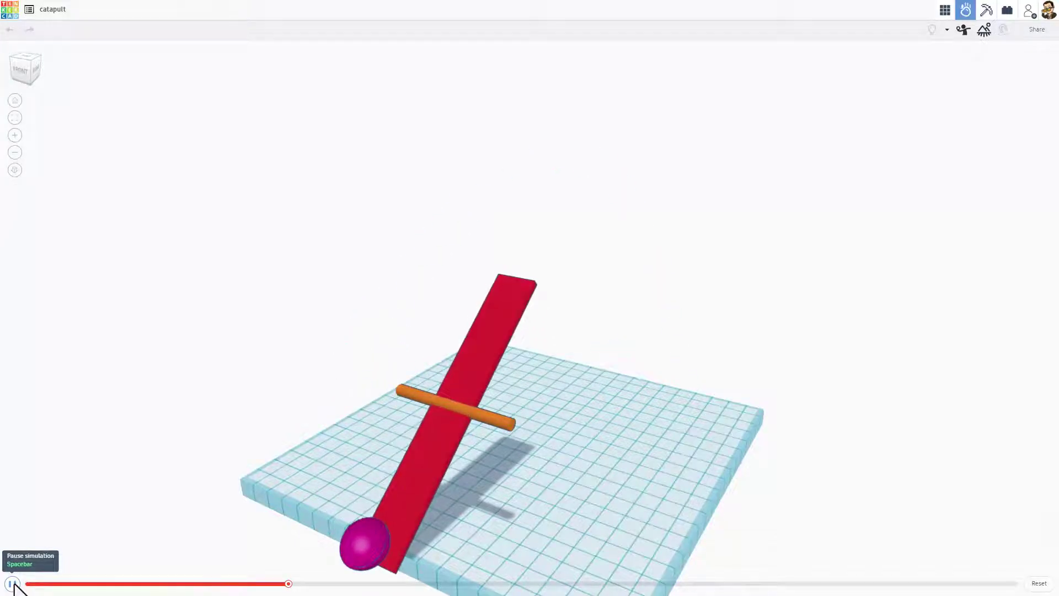
click(12, 584)
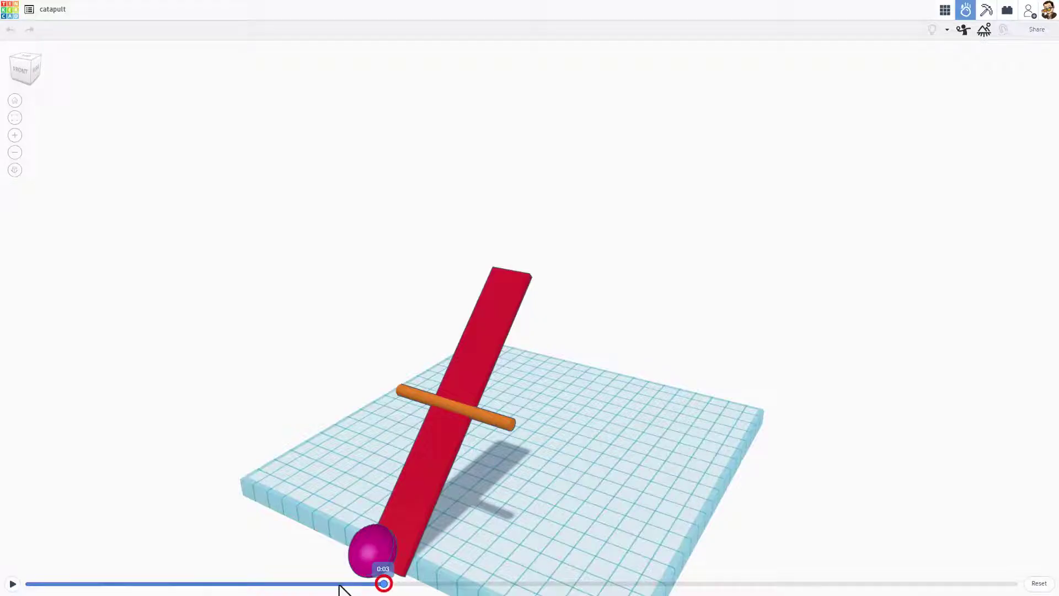
drag(340, 588, 99, 583)
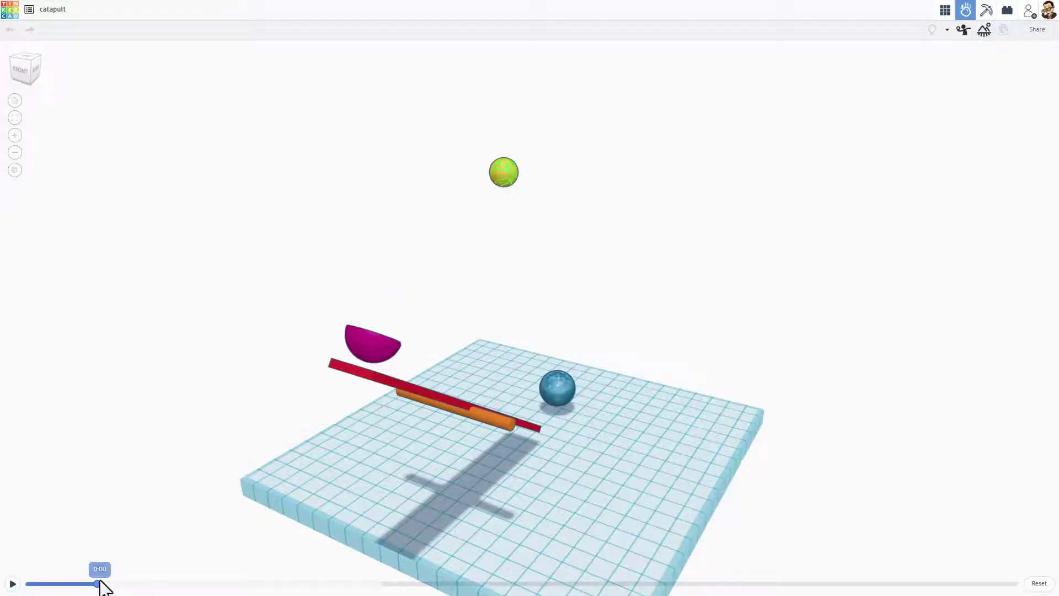
mouse_move(106, 583)
mouse_down()
mouse_move(165, 585)
mouse_move(45, 584)
mouse_move(217, 584)
mouse_move(75, 586)
mouse_move(120, 585)
mouse_up()
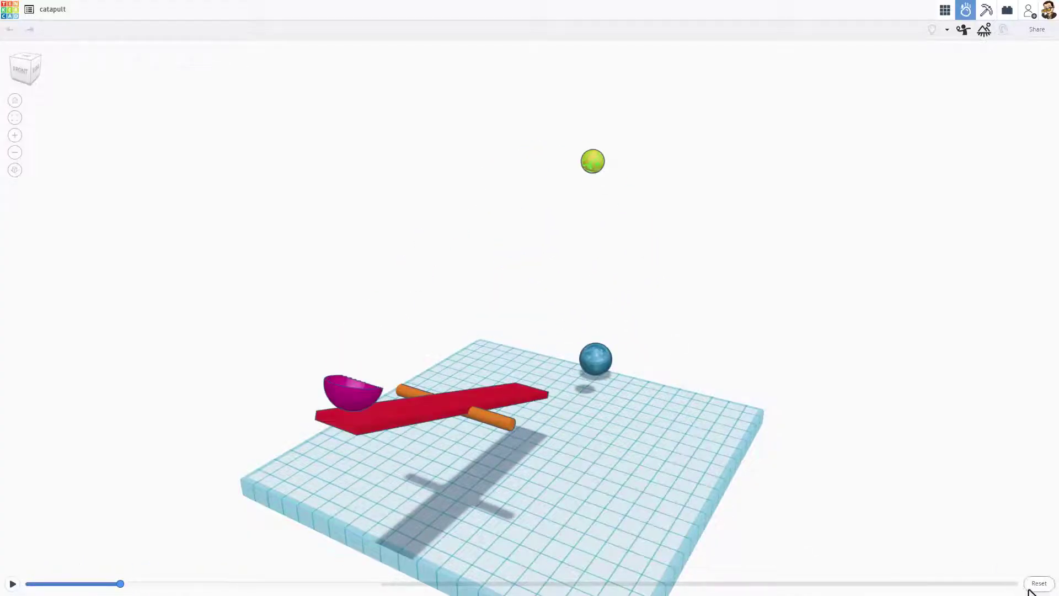
click(1021, 490)
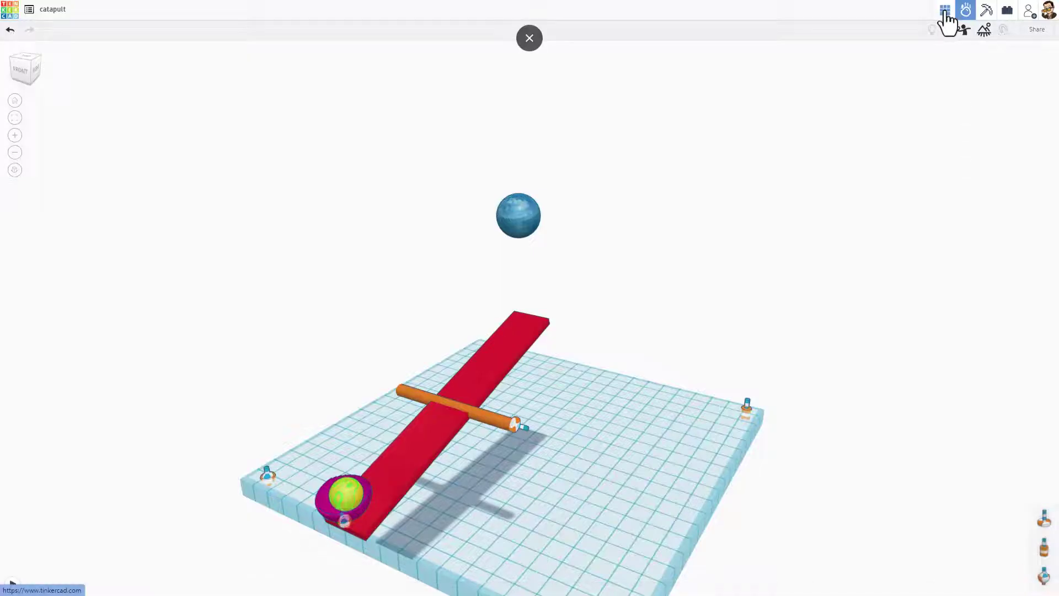
click(943, 10)
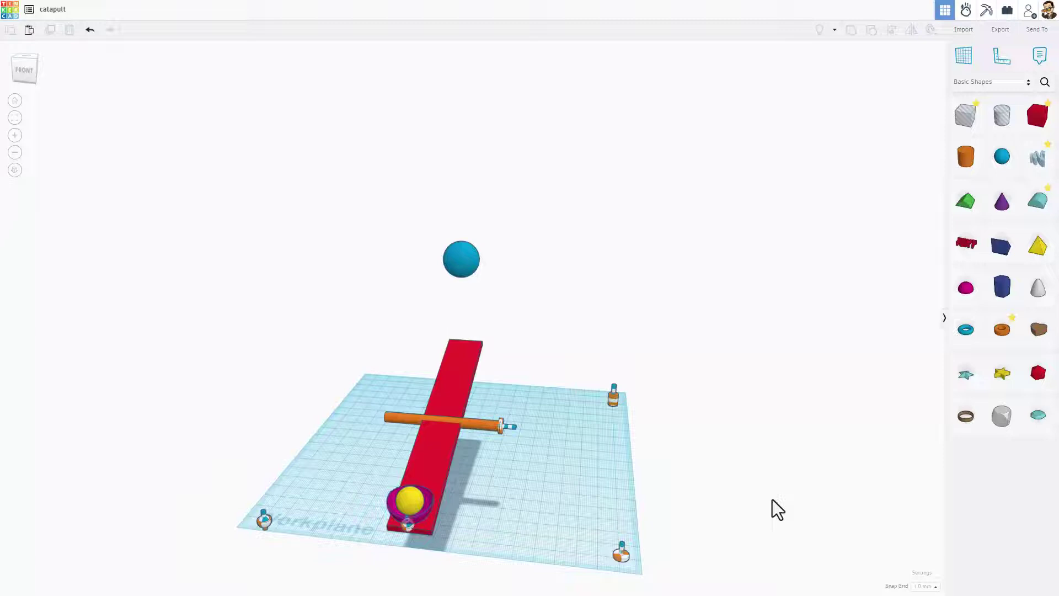
- Set the workplane Width and Length to 500 mm in the workspace settings
click(930, 573)
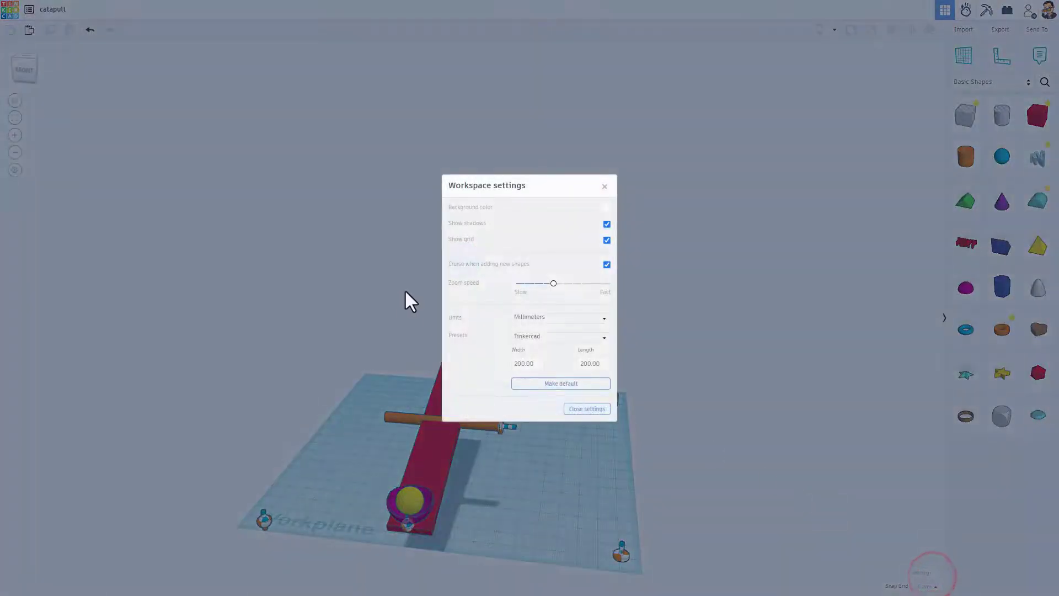
click(518, 363)
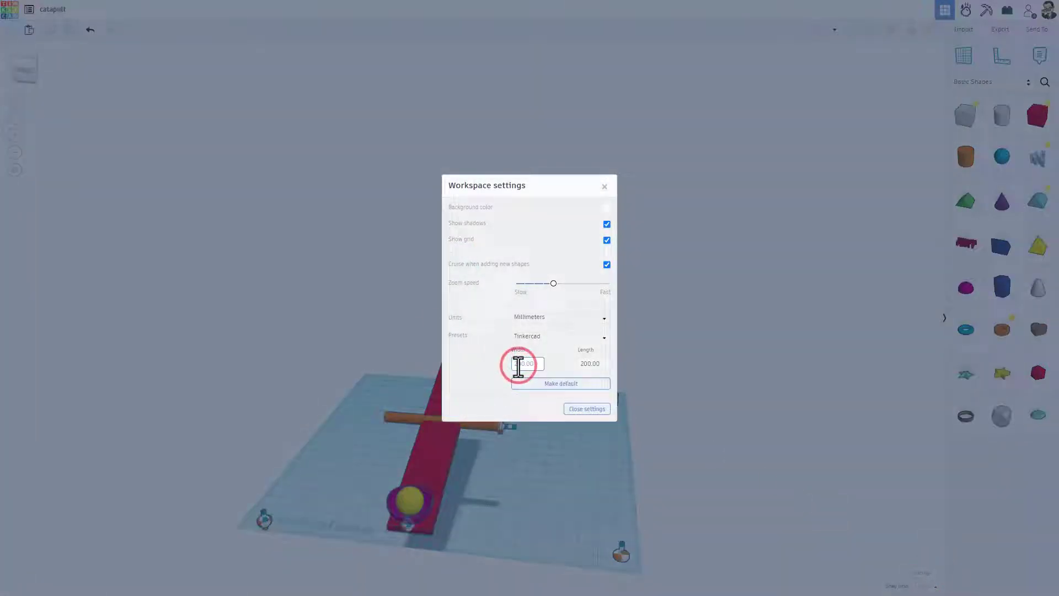
click(585, 363)
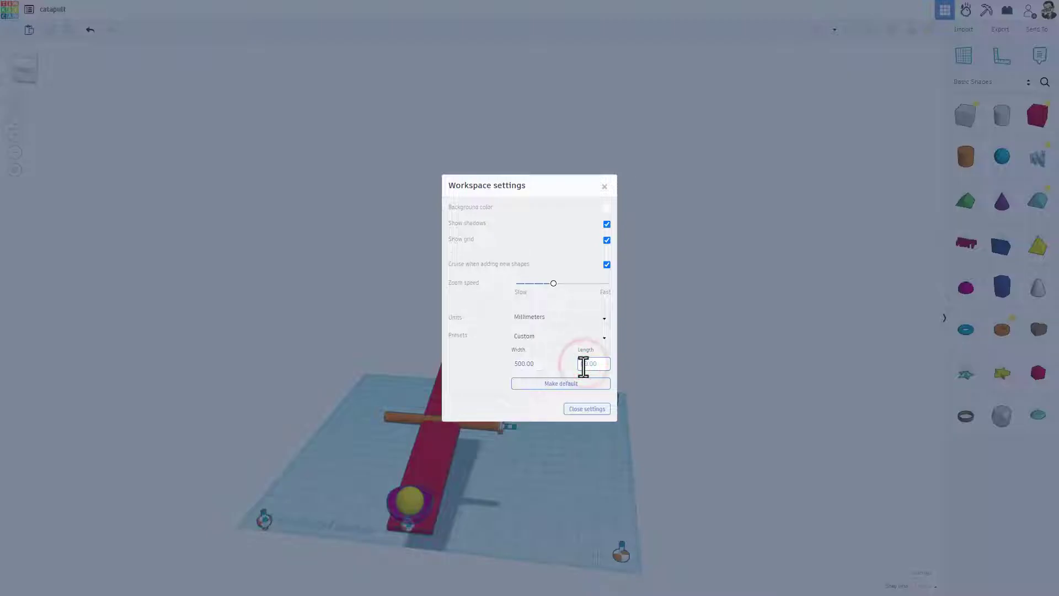
click(530, 365)
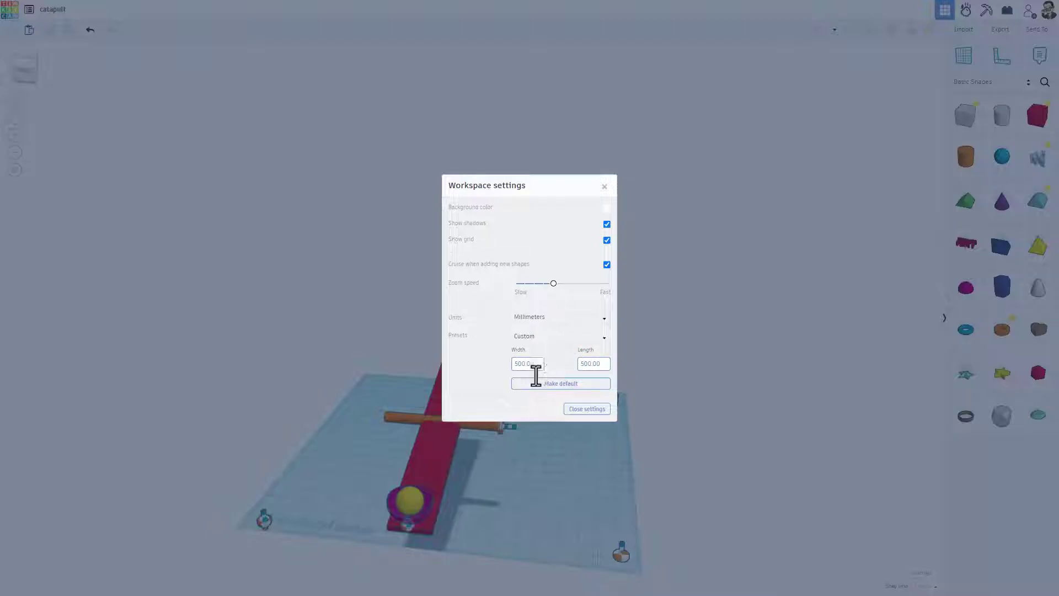
click(514, 406)
click(577, 408)
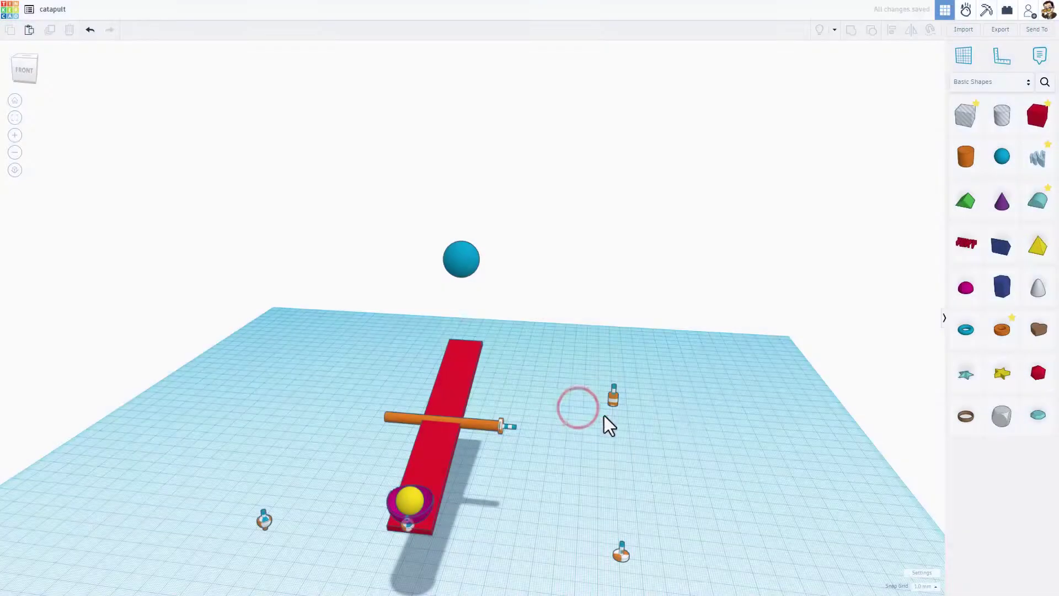
- Place a box near the far edge of the workplane, colour it grey, and open the Snap Grid list
right_drag(557, 405, 576, 375)
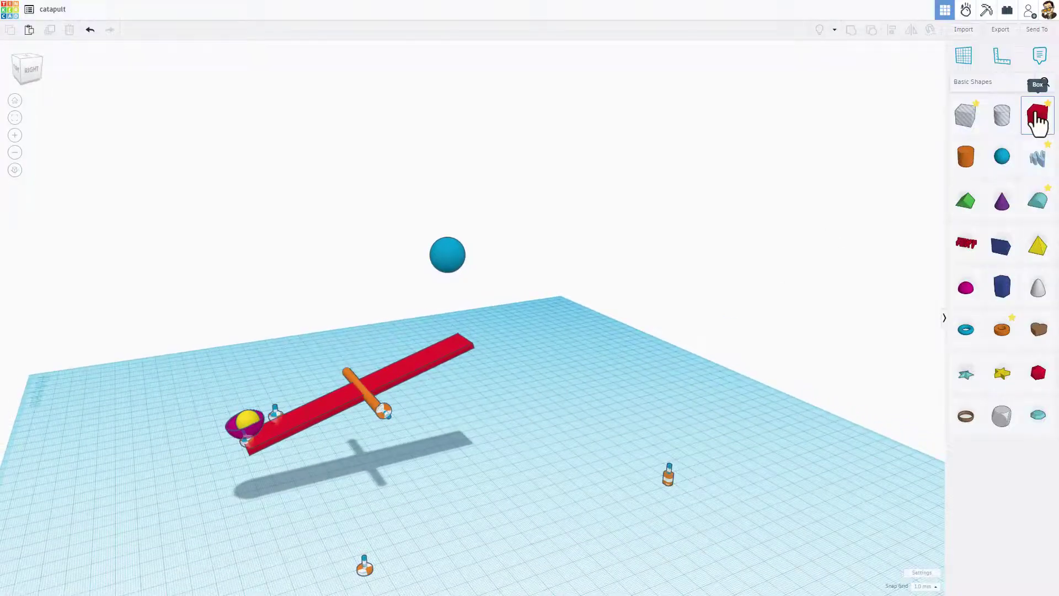
click(1037, 118)
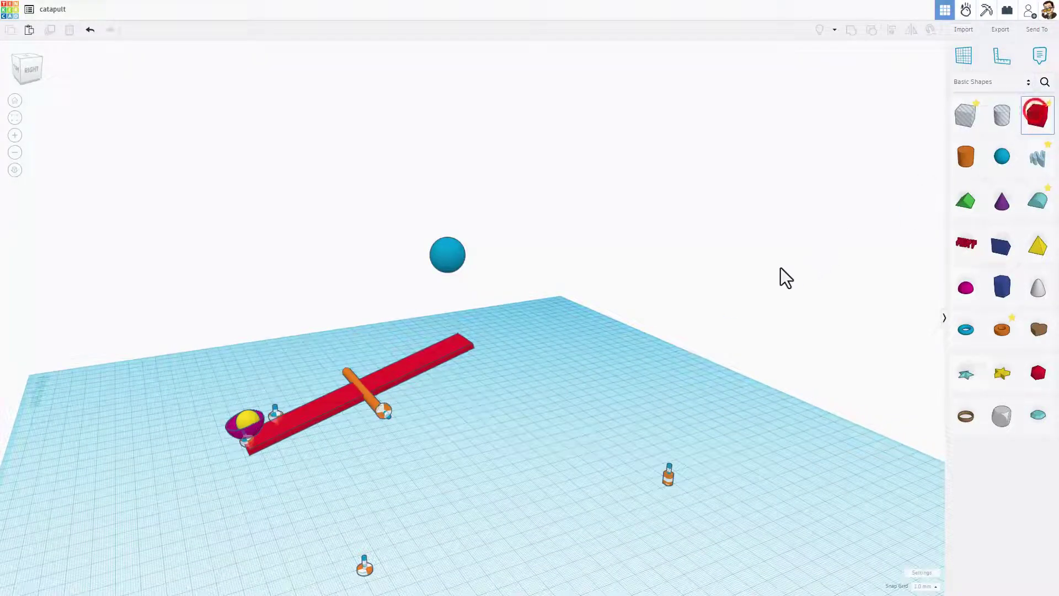
click(645, 356)
click(866, 83)
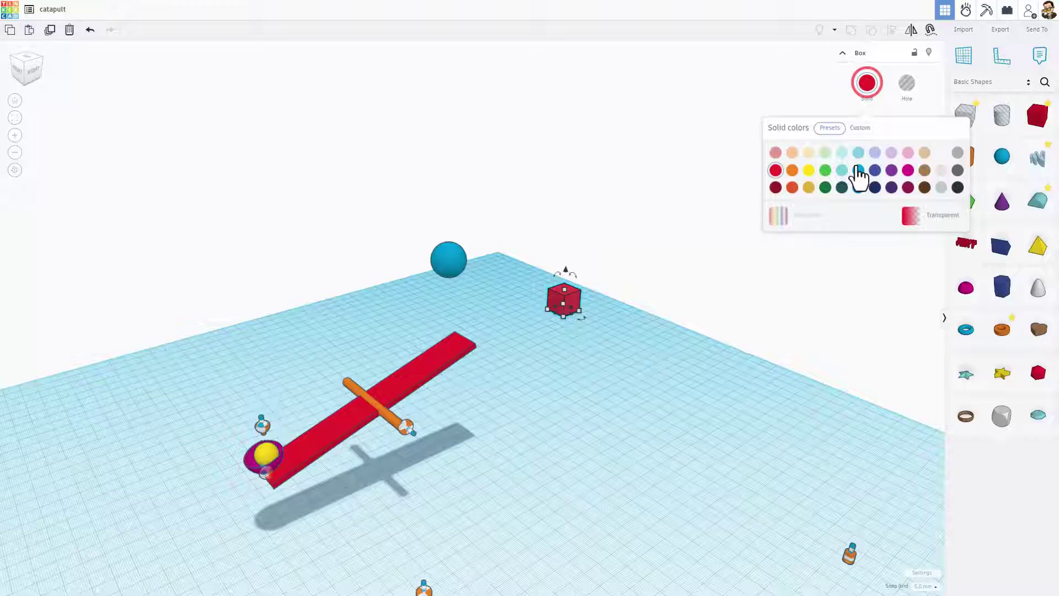
click(955, 154)
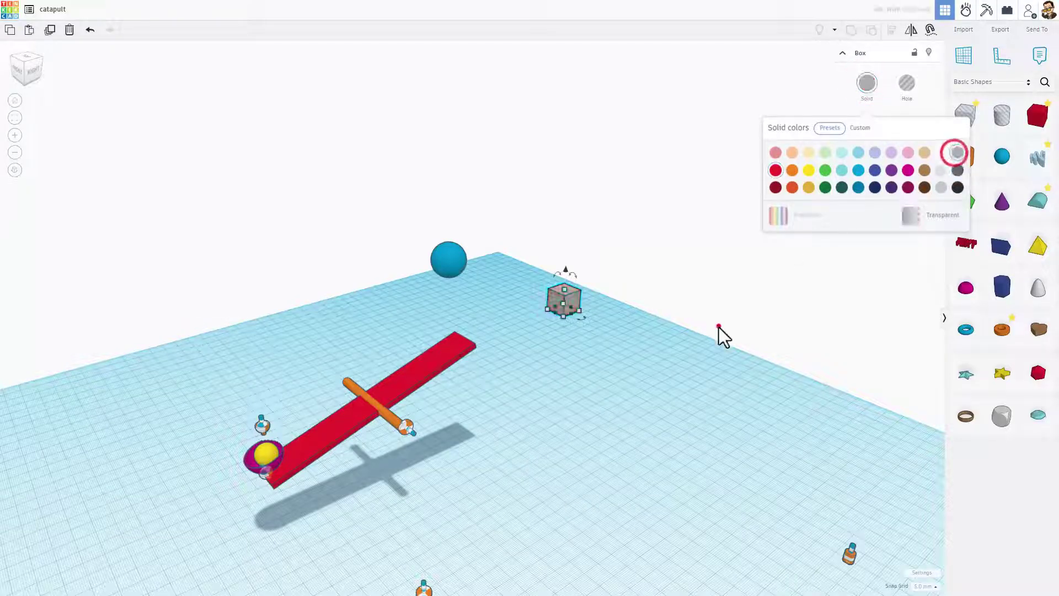
click(719, 326)
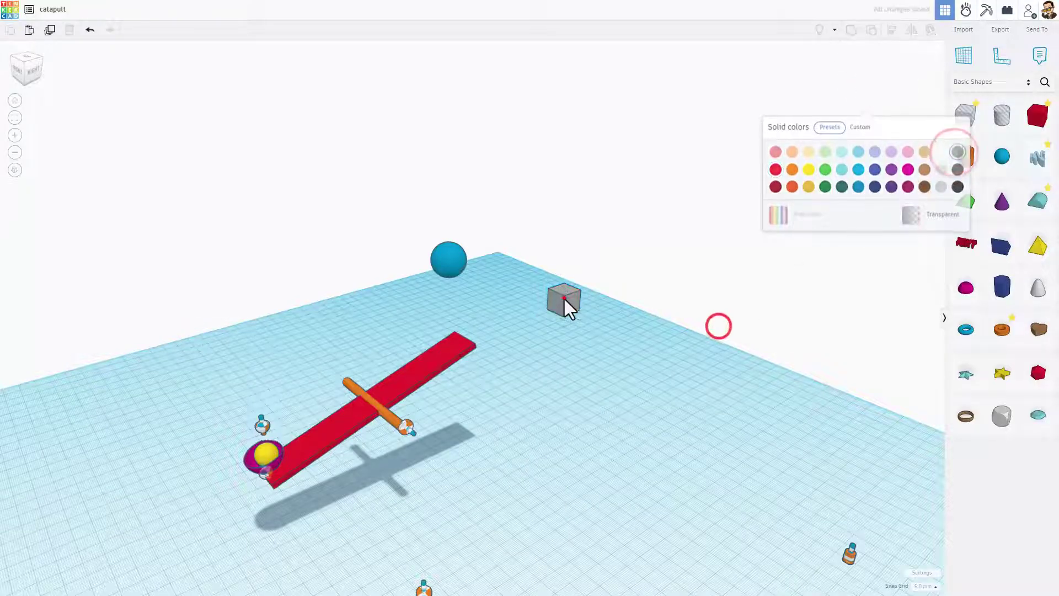
click(929, 588)
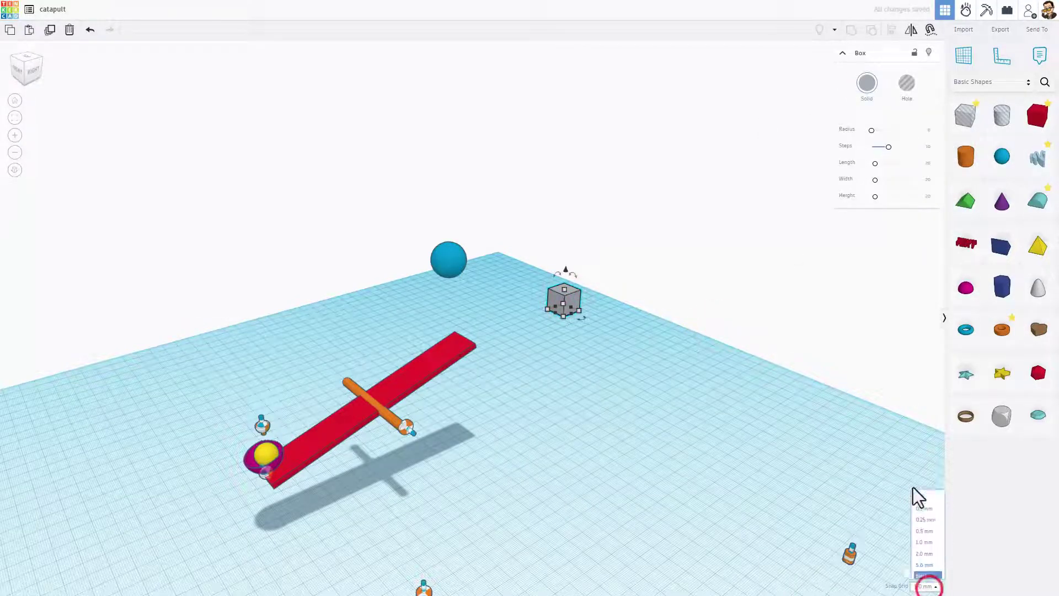
- Set the snap grid to 5.0 mm and duplicate the grey box into a row along the back edge
click(926, 559)
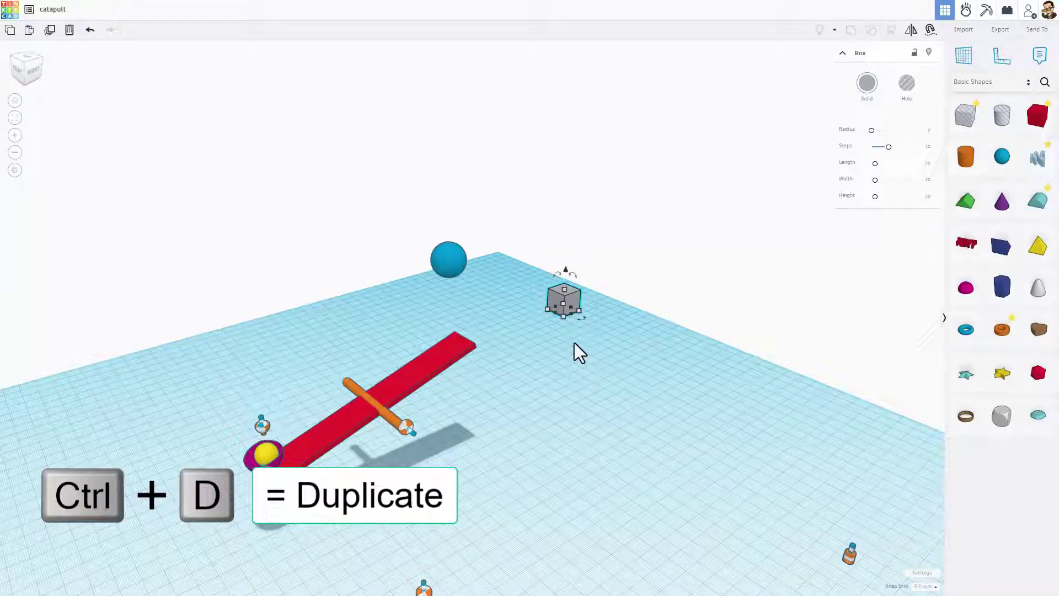
key(ctrl+d)
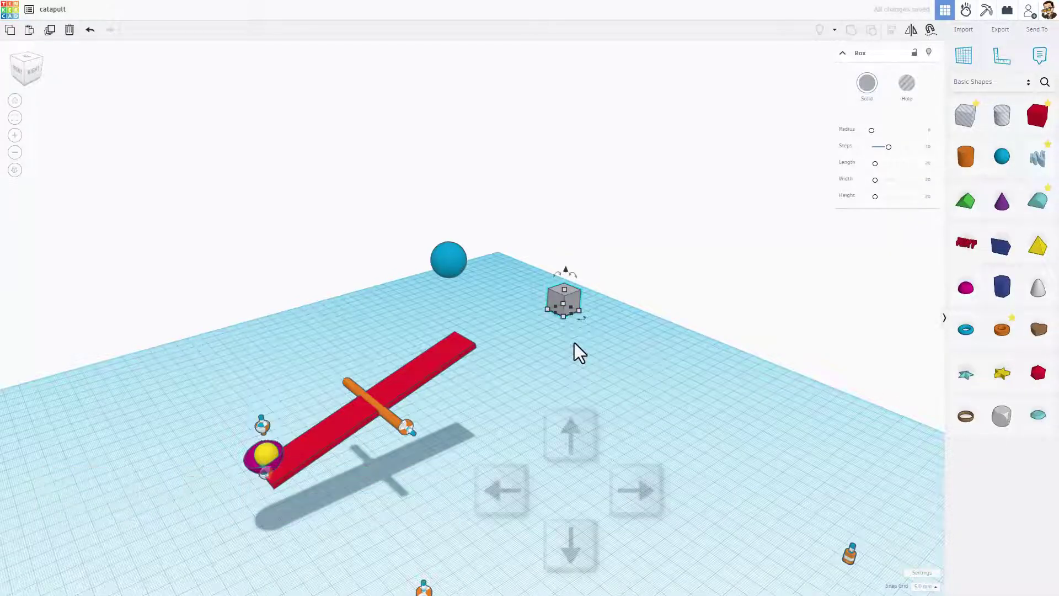
key(Right)
key(Right)
key(Right)
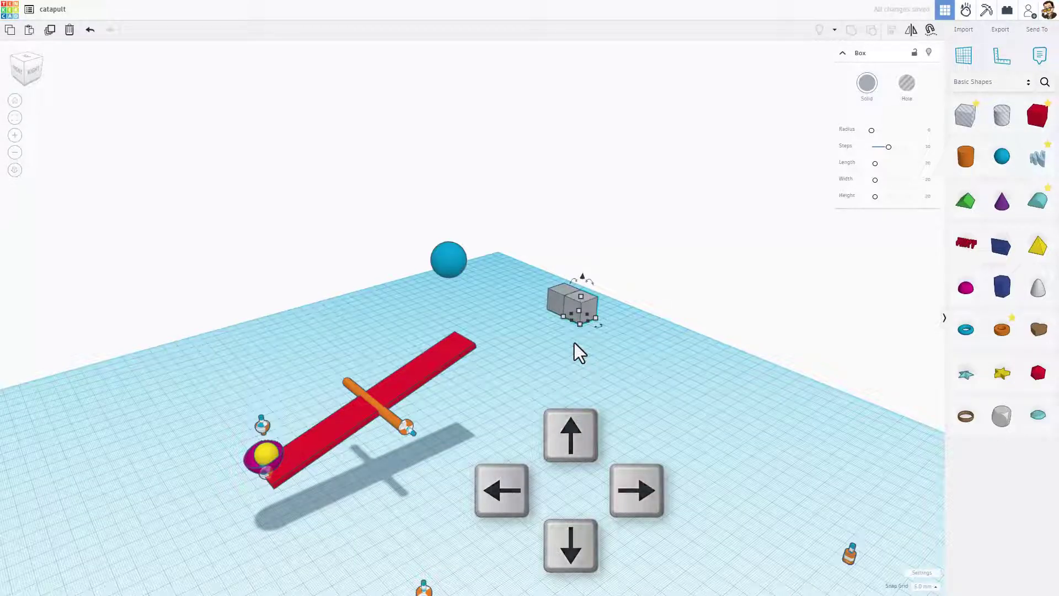
key(ctrl+d)
key(ctrl+d)
key(ctrl+d)
key(ctrl+d)
key(ctrl+d)
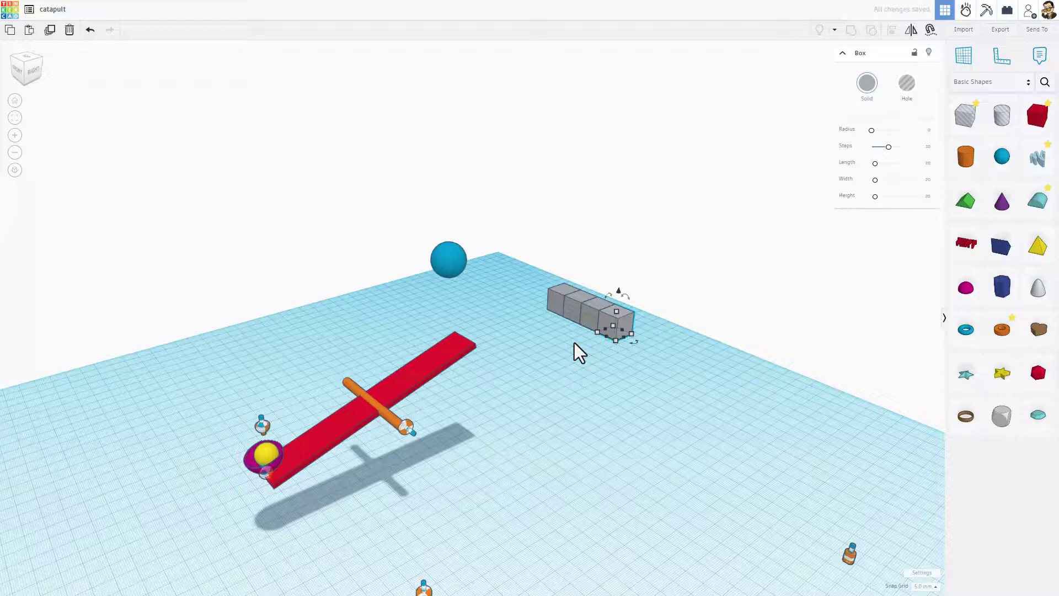
key(ctrl+d)
key(ctrl+d)
key(ctrl+d)
key(ctrl+d)
key(ctrl+d)
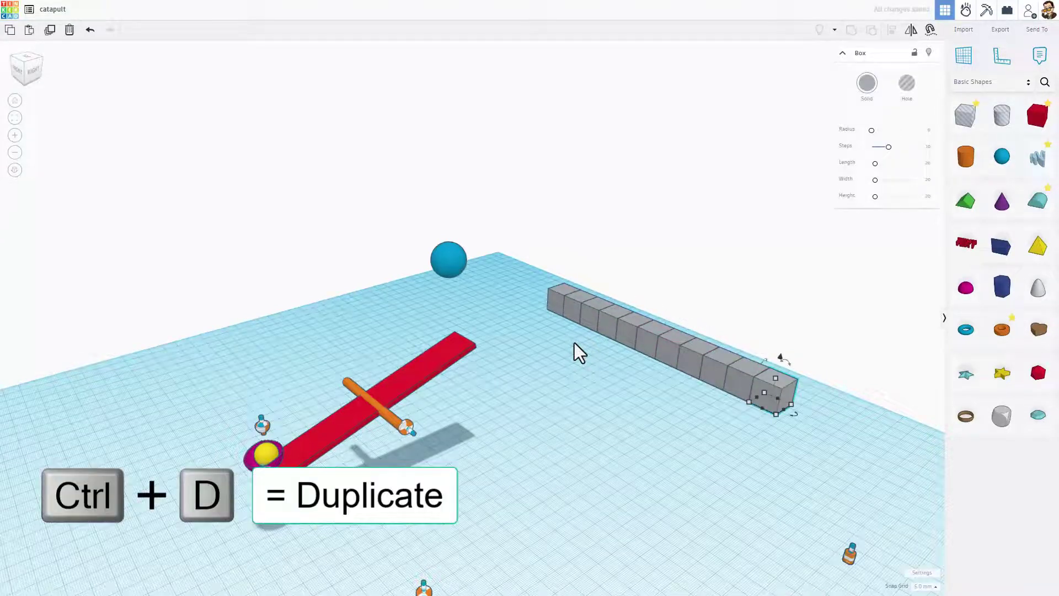
- Select the 11-box row, raise it two steps, and duplicate it four times upward into a wall
drag(541, 289, 804, 429)
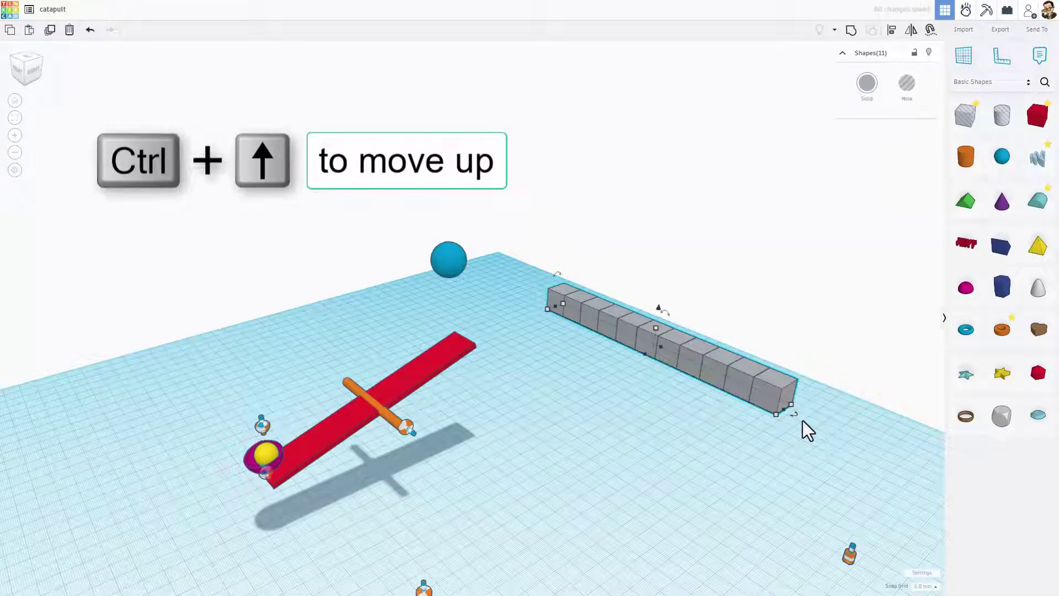
key(ctrl+Up)
key(ctrl+Up)
key(ctrl+Up)
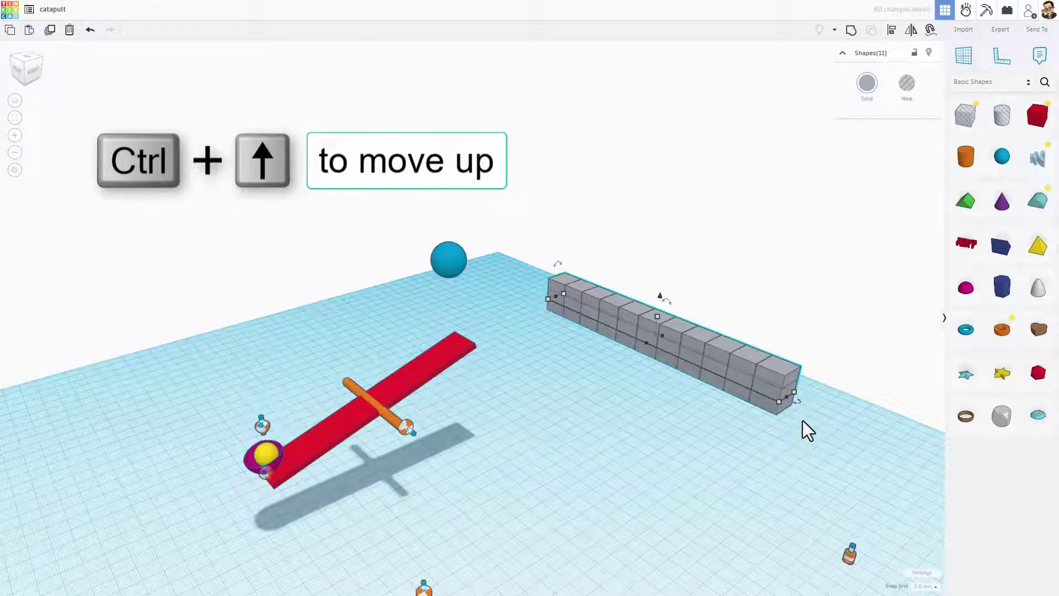
key(ctrl+Up)
key(ctrl+d)
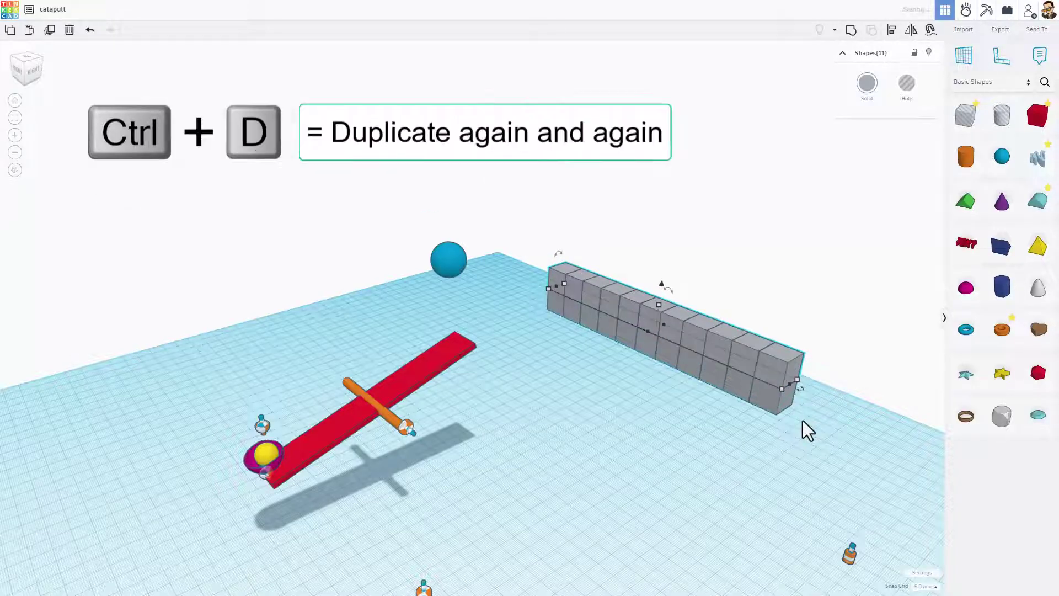
key(ctrl+d)
key(ctrl+d)
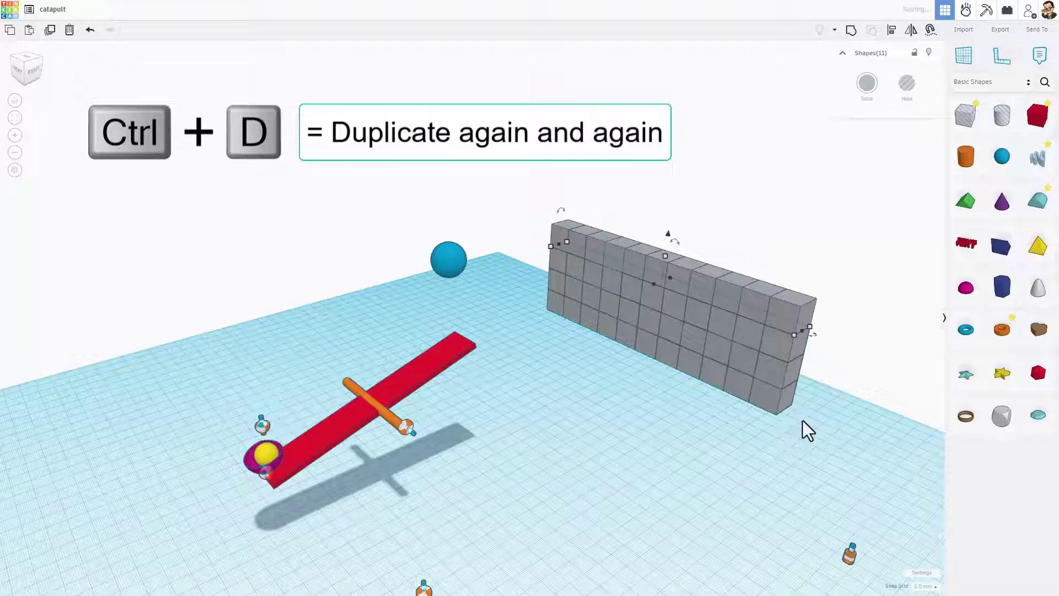
key(ctrl+d)
key(ctrl+d)
key(ctrl+d)
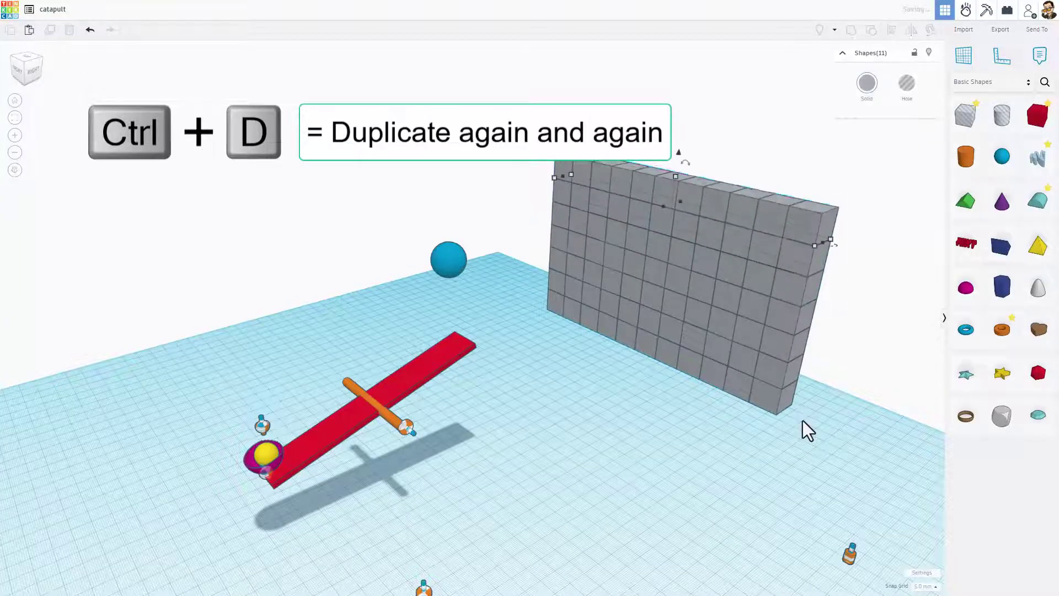
key(ctrl+d)
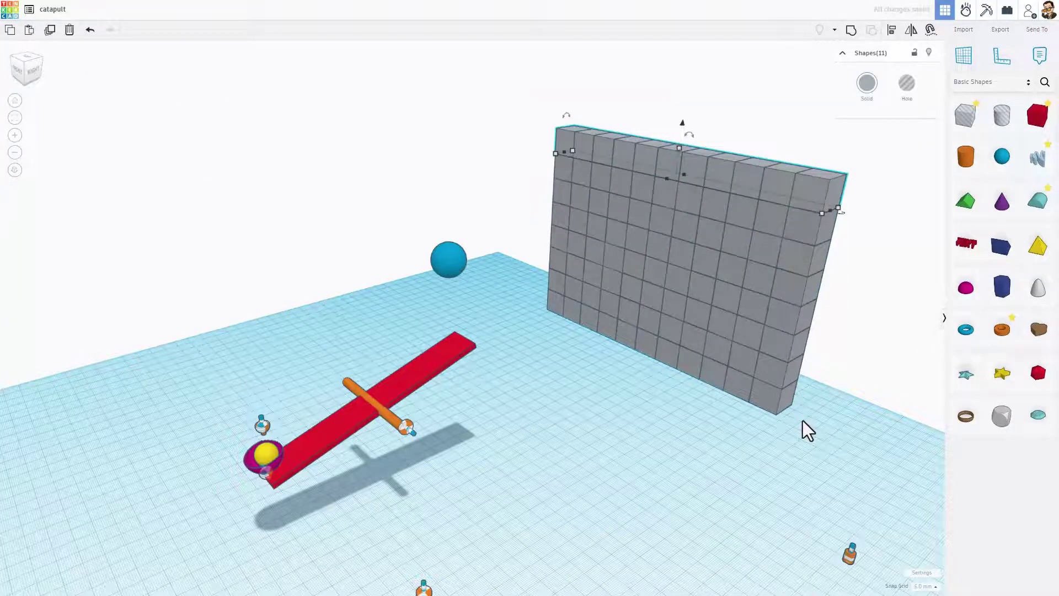
- Drop a new box onto the red lever arm and shrink it to a 5 mm cube
click(571, 419)
right_drag(572, 419, 309, 438)
scroll(465, 319, up, 5)
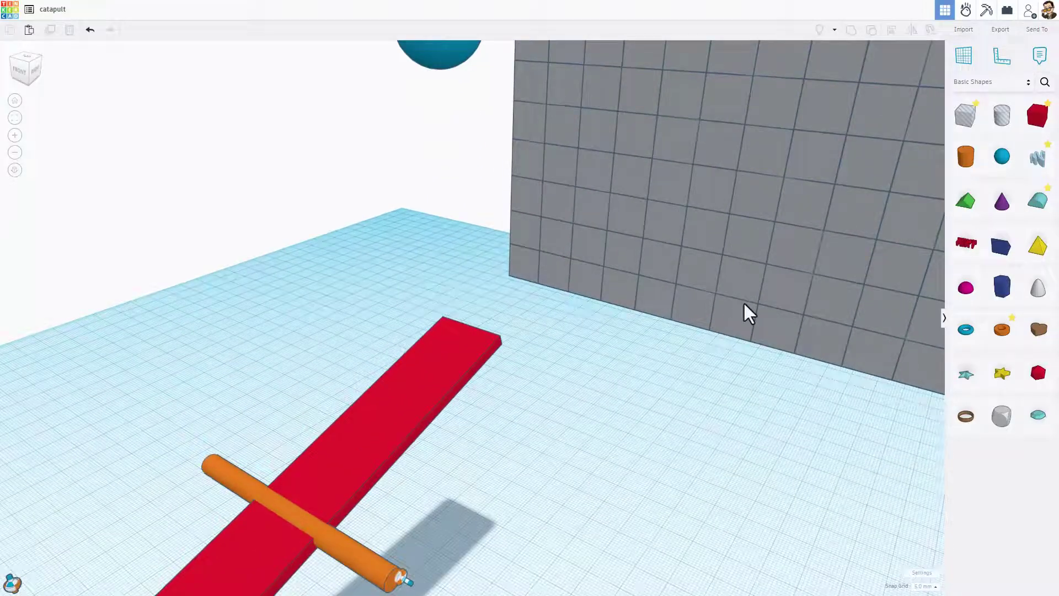
click(1035, 135)
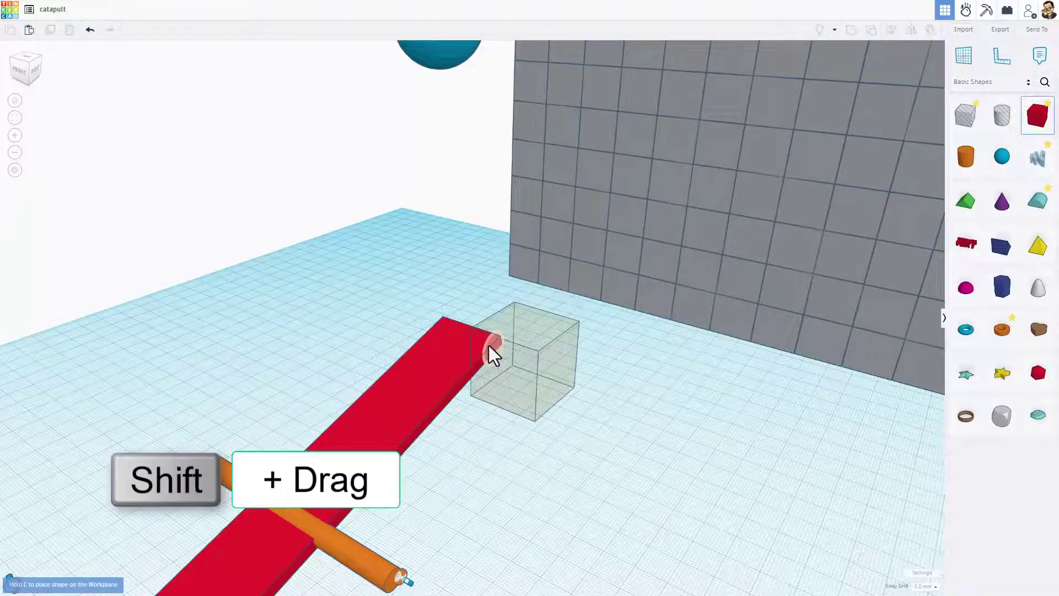
click(466, 348)
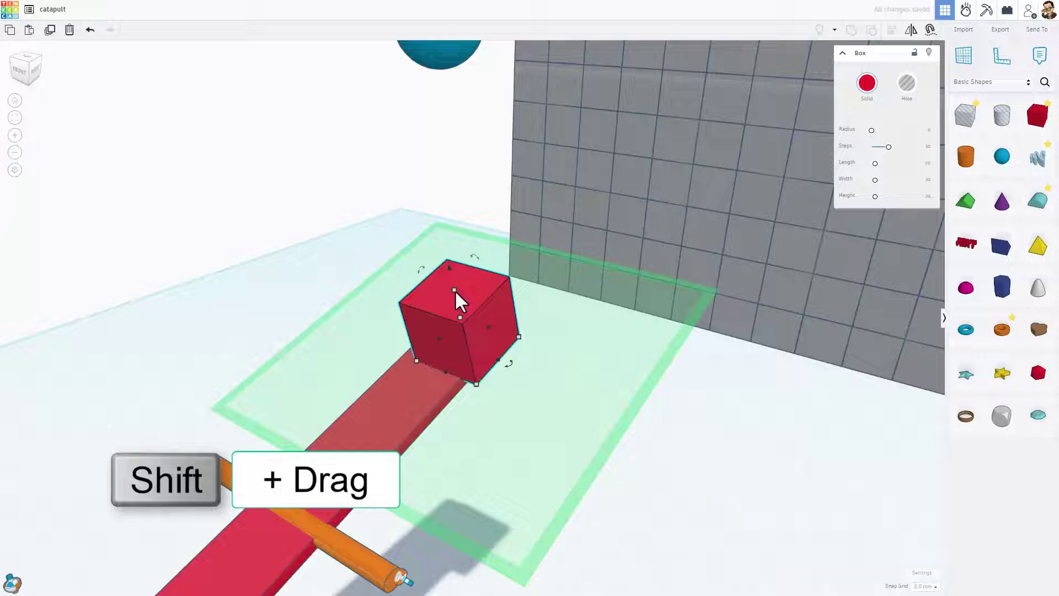
shift+drag(452, 289, 465, 345)
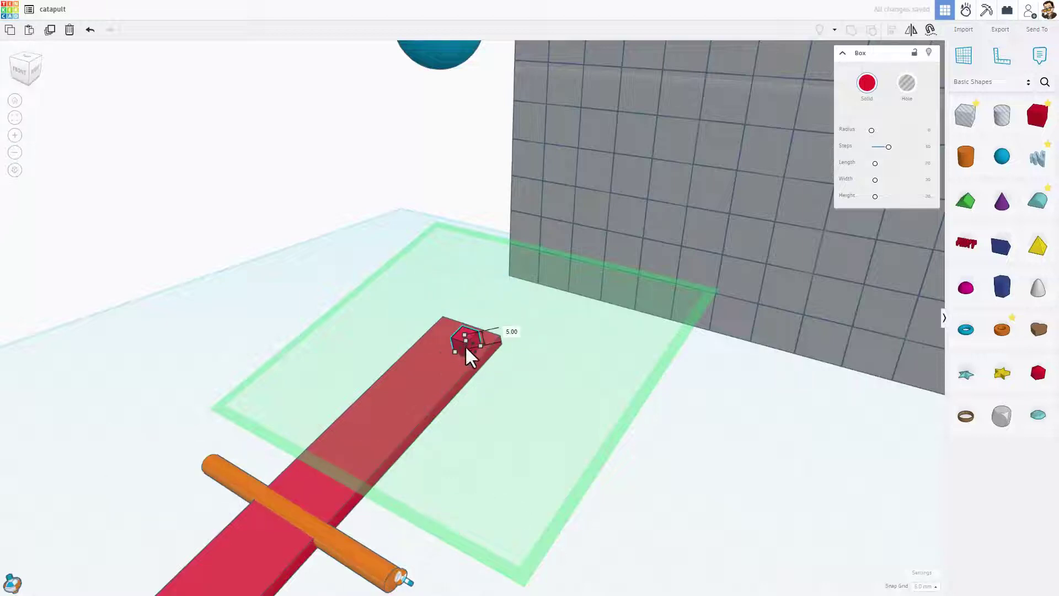
- Slide the small cube along the lever arm and make it white
scroll(465, 345, up, 3)
drag(421, 417, 395, 441)
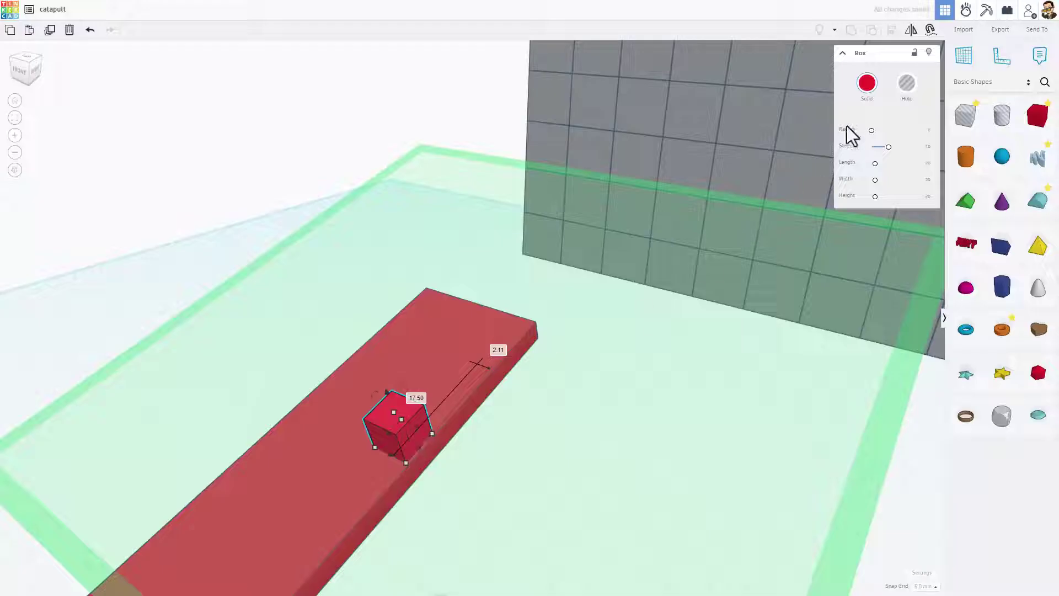
click(863, 89)
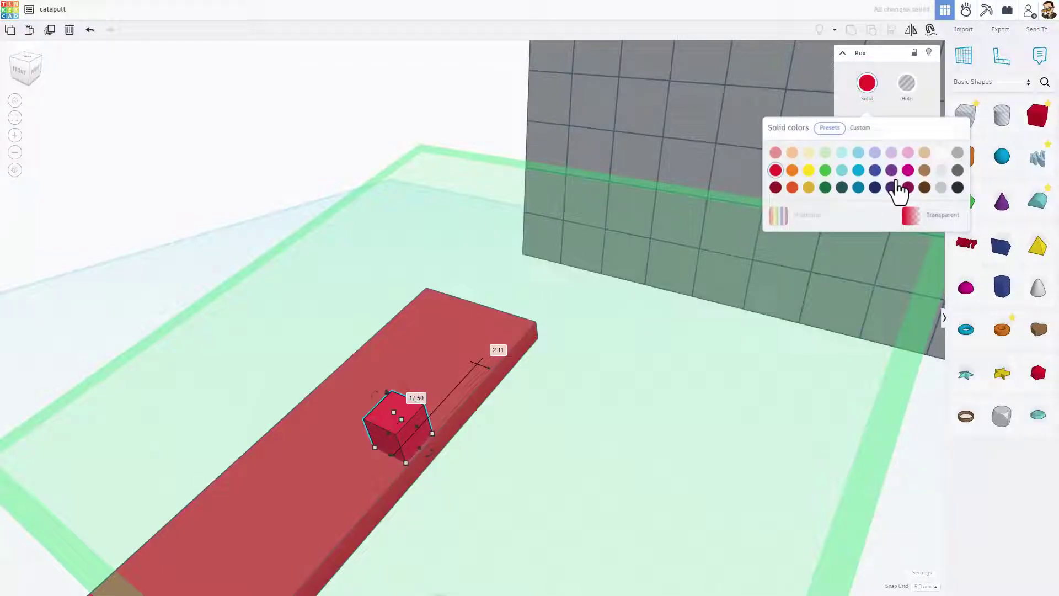
click(941, 153)
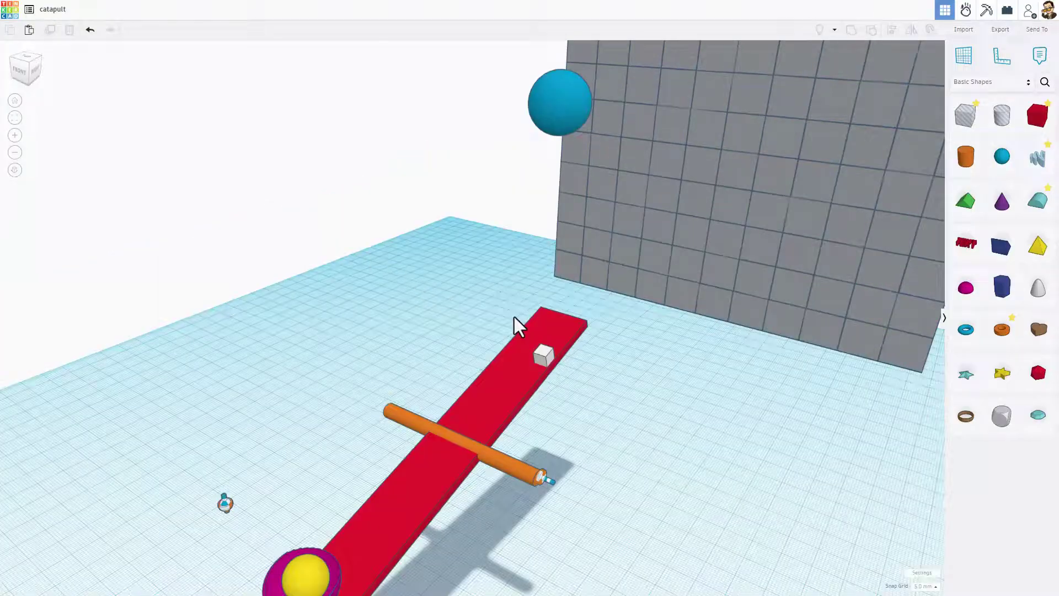
- In Sim Lab, pin the small white cube on the lever as static
click(966, 11)
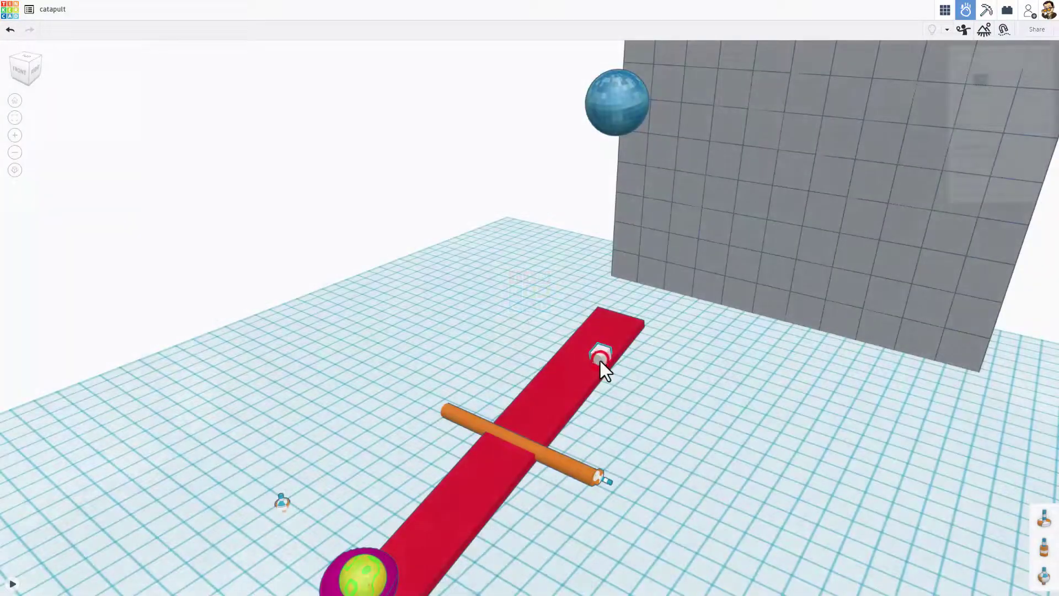
click(600, 360)
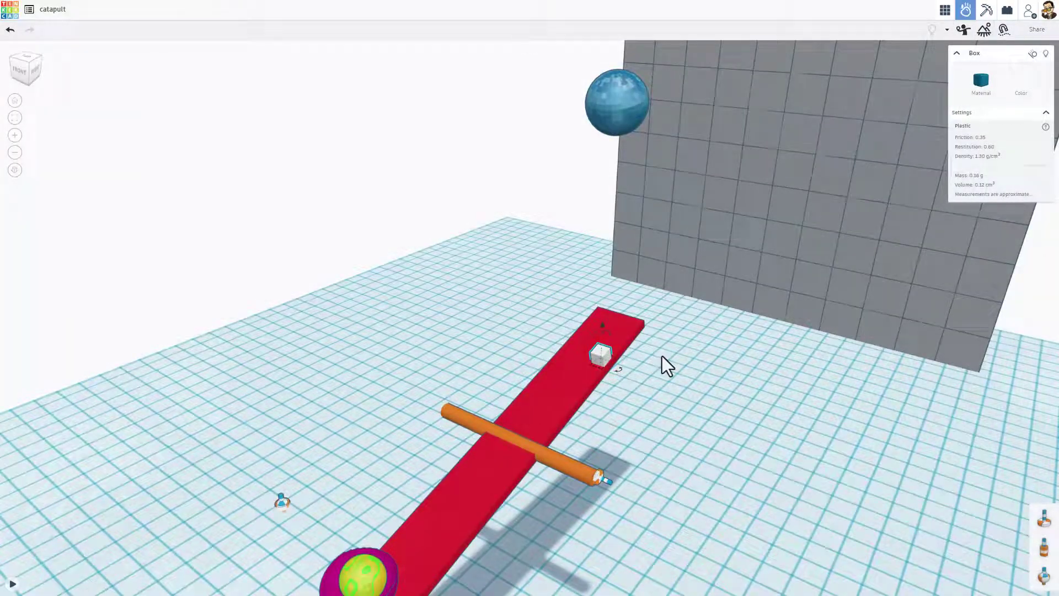
click(1032, 54)
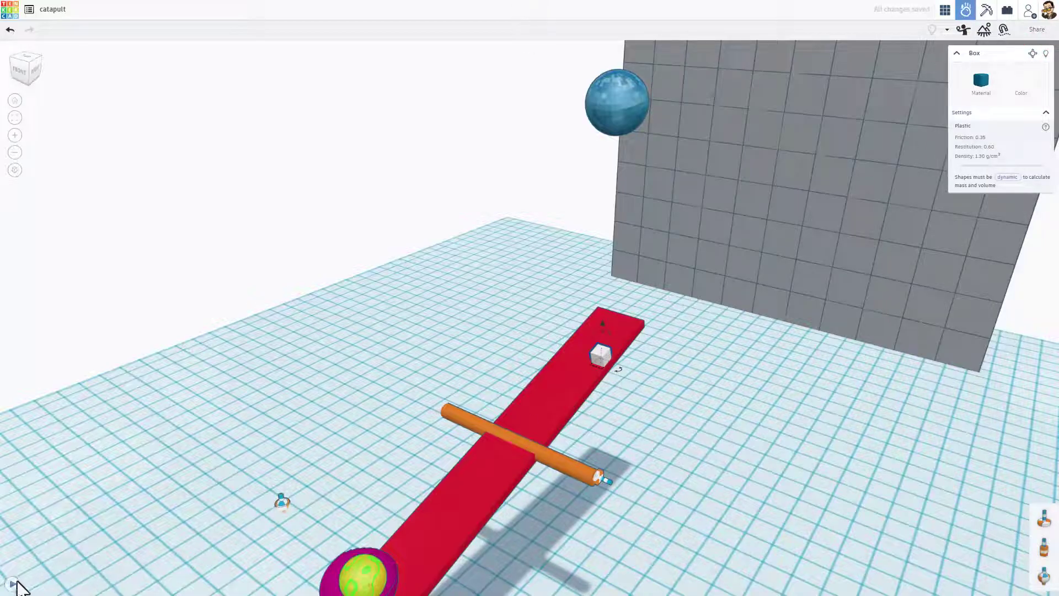
- Play the simulation and zoom out to watch the launched ball hit the grey wall
click(13, 583)
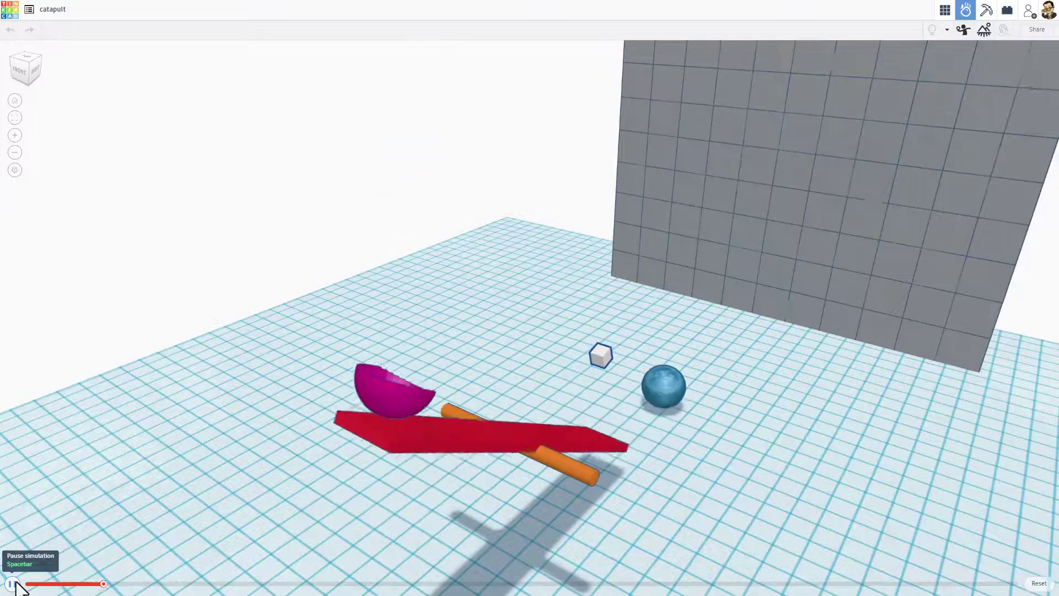
scroll(451, 297, down, 5)
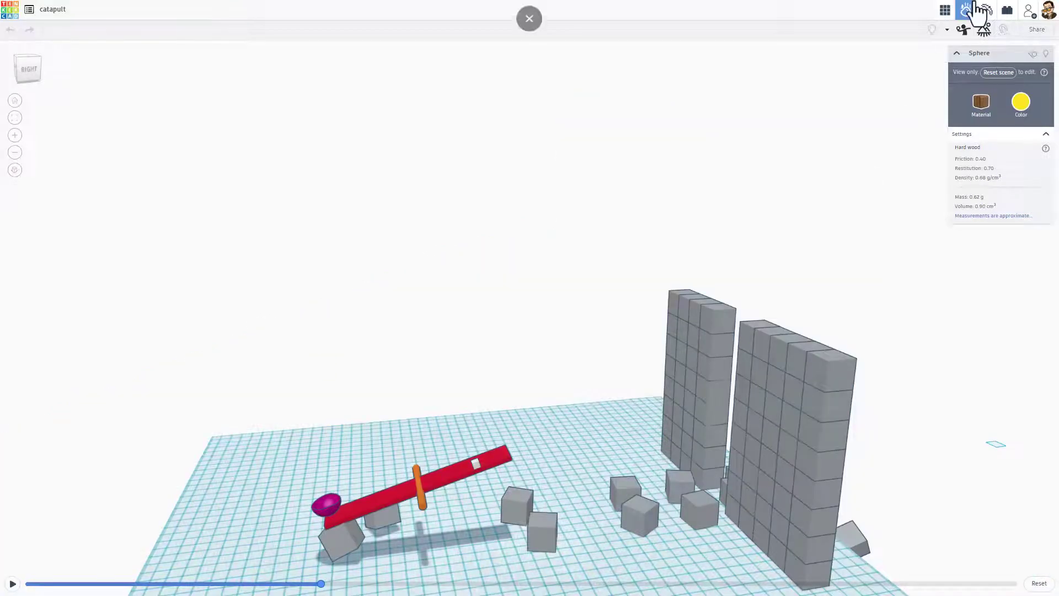
- Back in 3D Design, tilt the magenta cup and ball to -46° and nudge them right
click(944, 9)
scroll(240, 487, up, 4)
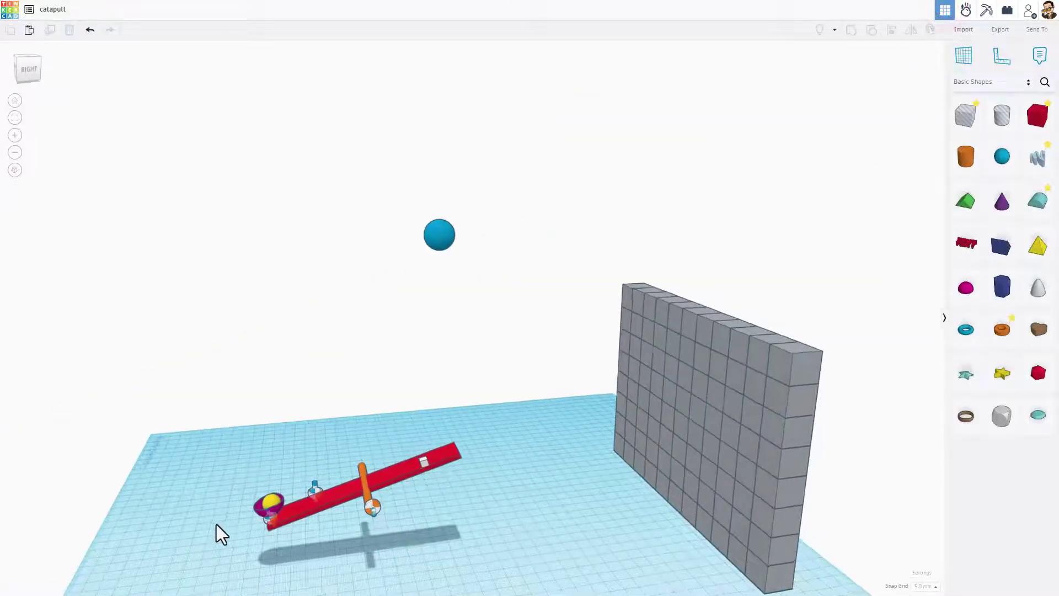
right_drag(248, 479, 259, 455)
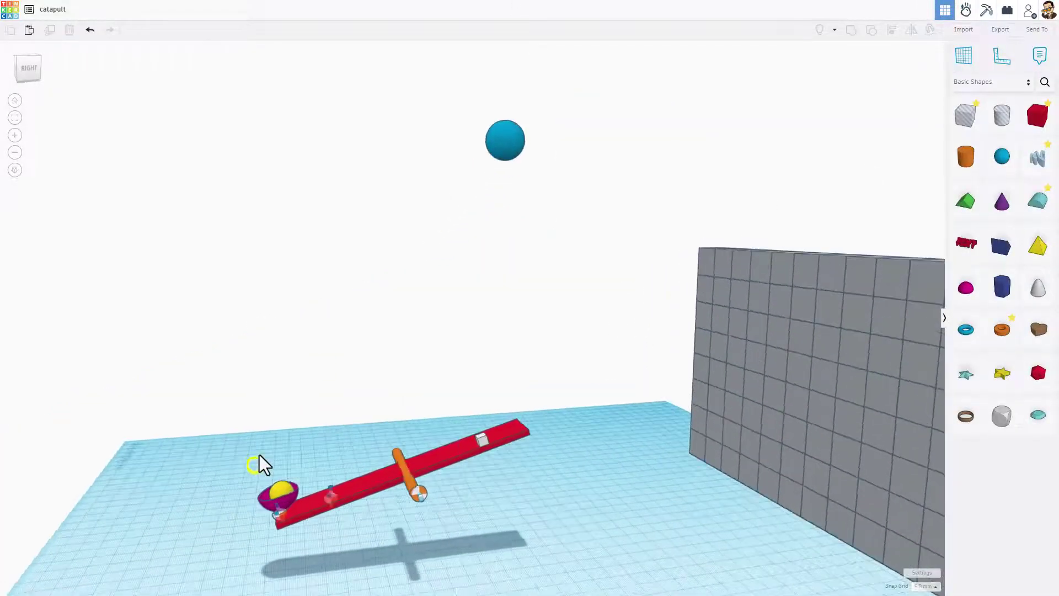
click(261, 498)
scroll(262, 499, up, 3)
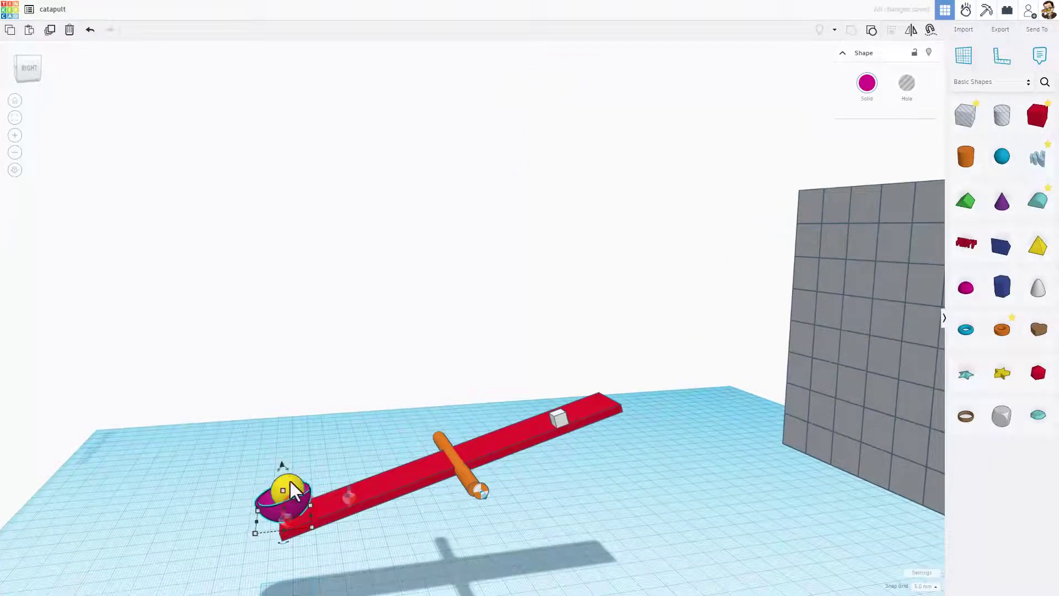
drag(288, 463, 312, 423)
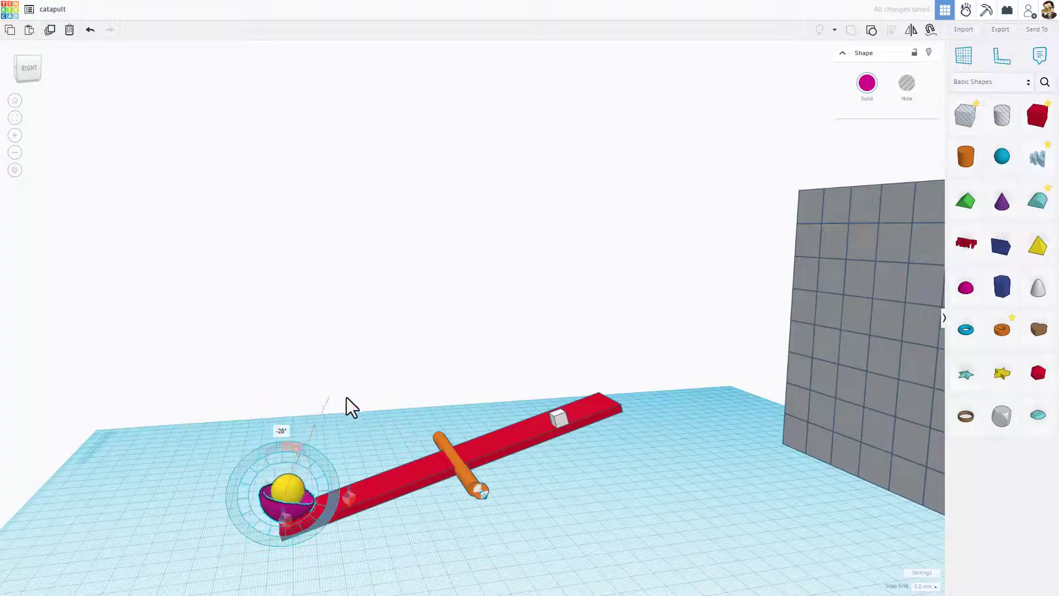
drag(378, 403, 378, 400)
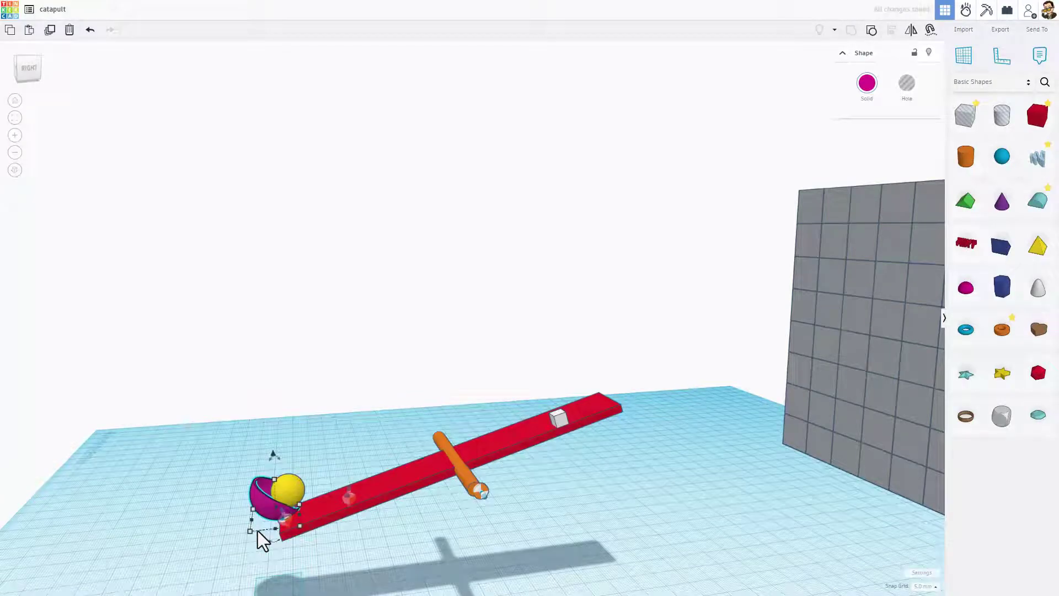
key(Right)
key(Right)
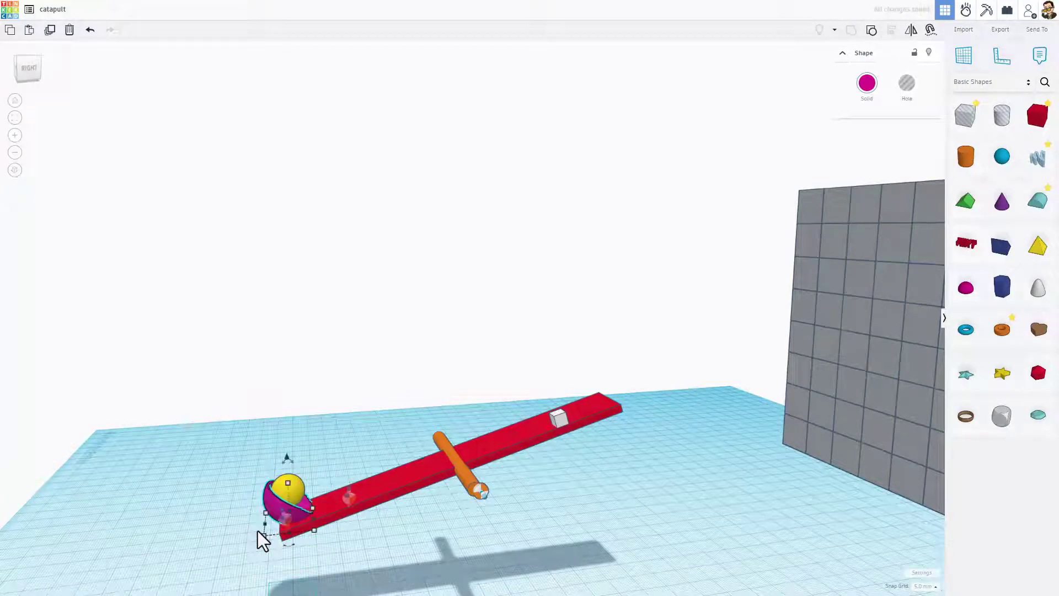
- Set the snap grid to 1.0 mm, nudge the cup up and left, and fine-tune its tilt
click(924, 586)
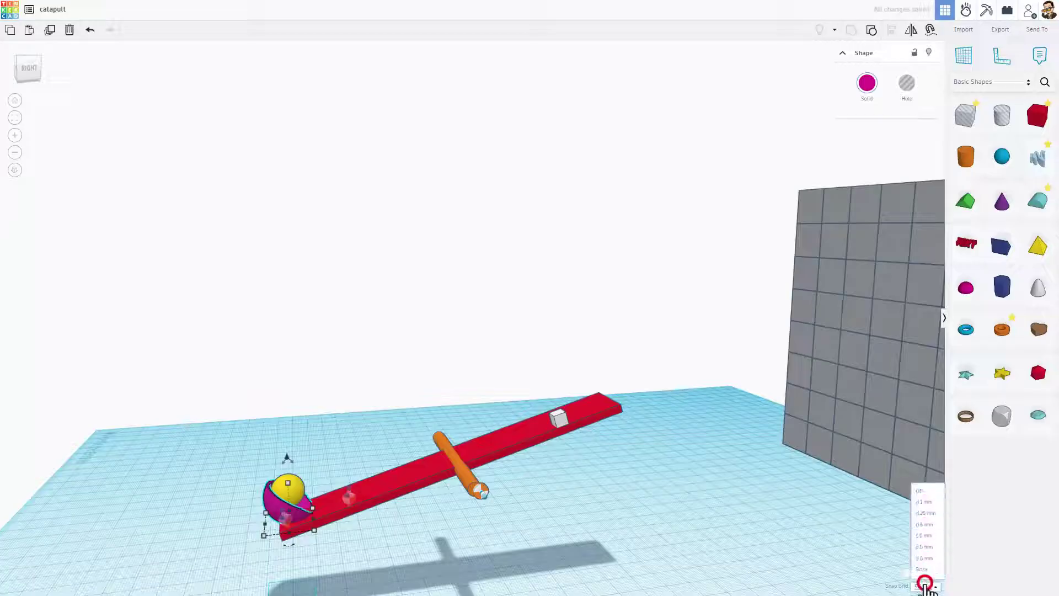
click(931, 530)
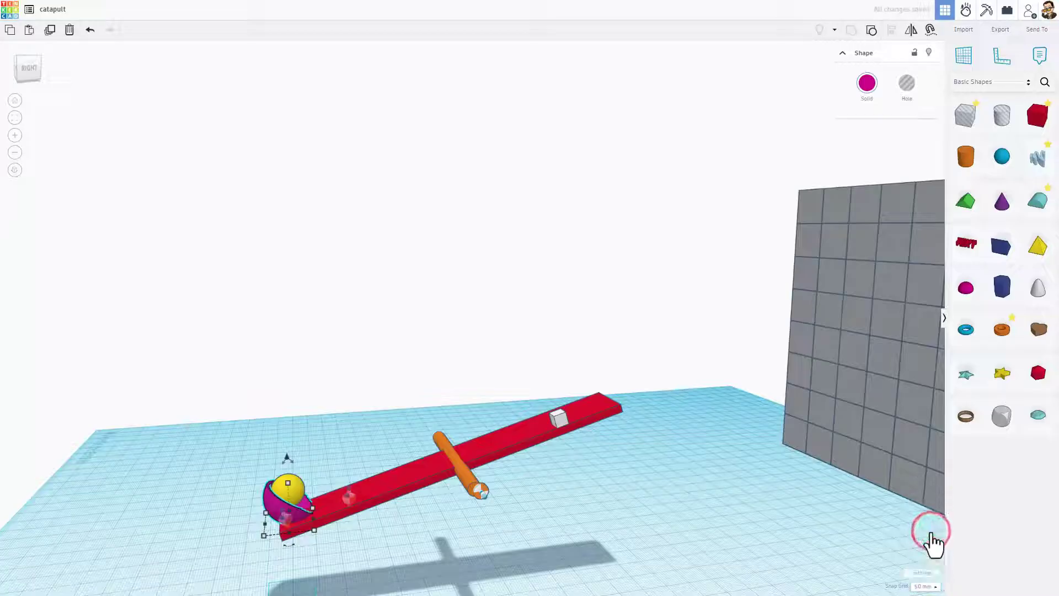
key(Up)
key(Up)
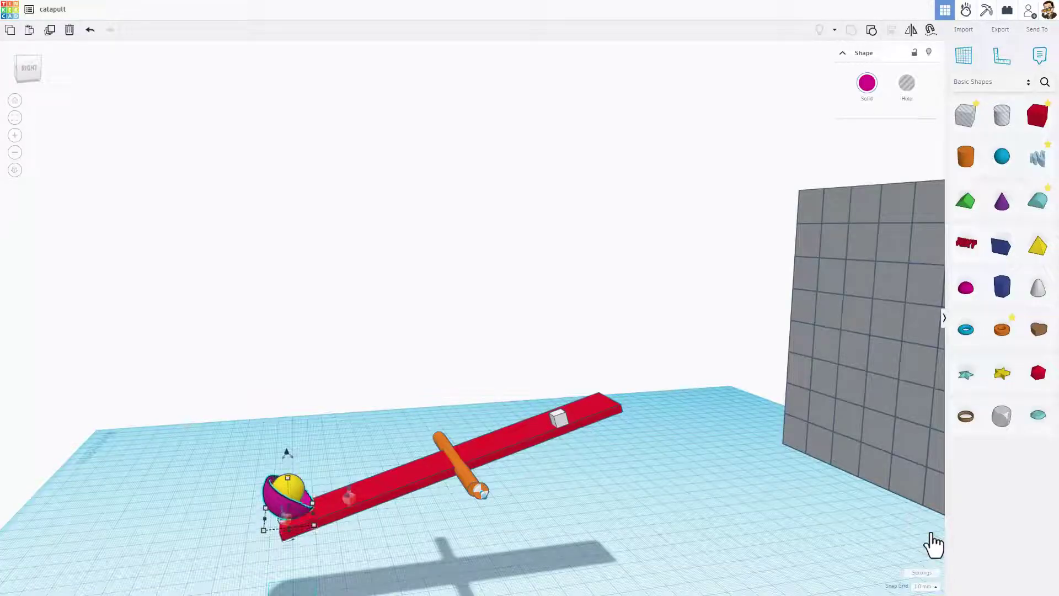
key(Left)
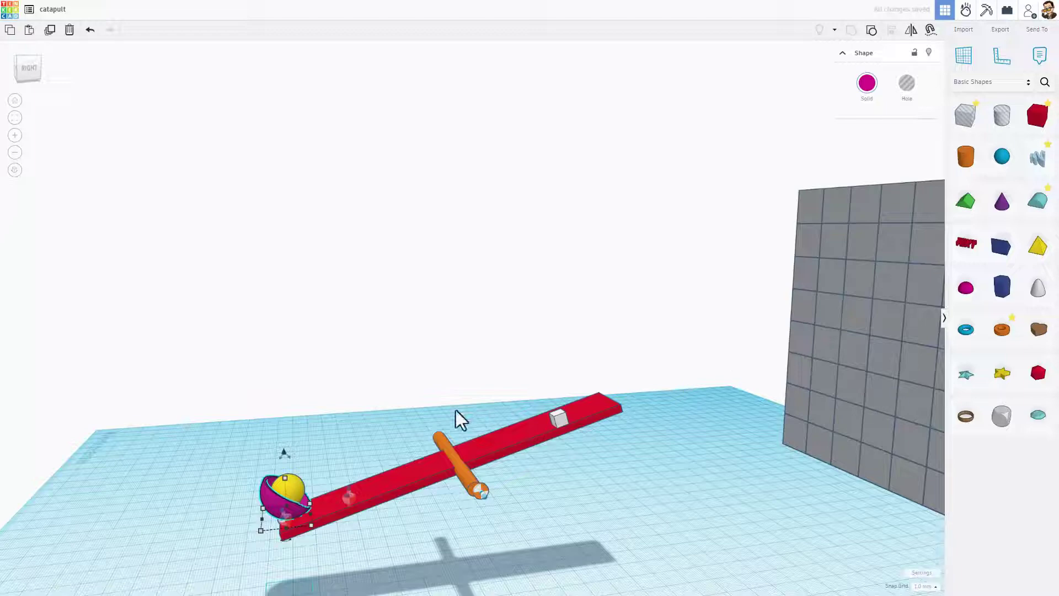
drag(278, 455, 281, 406)
click(596, 384)
scroll(657, 392, down, 1)
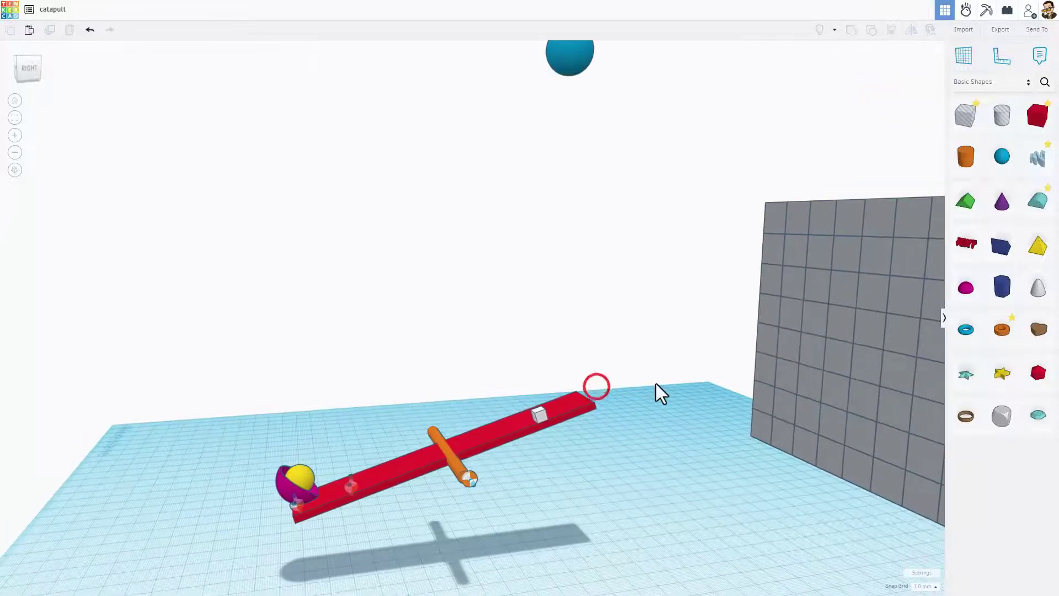
click(966, 10)
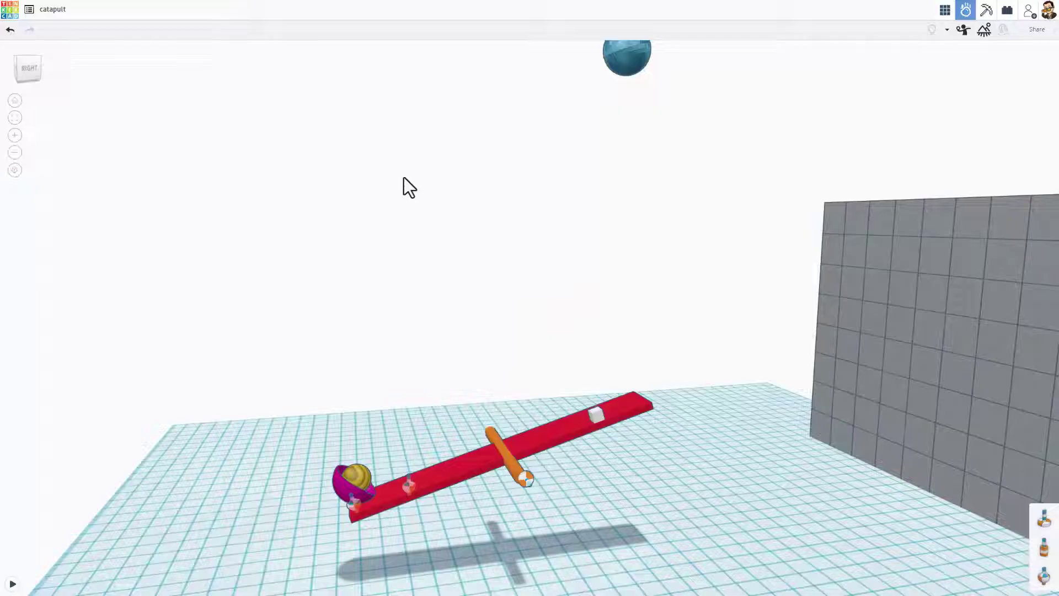
click(17, 588)
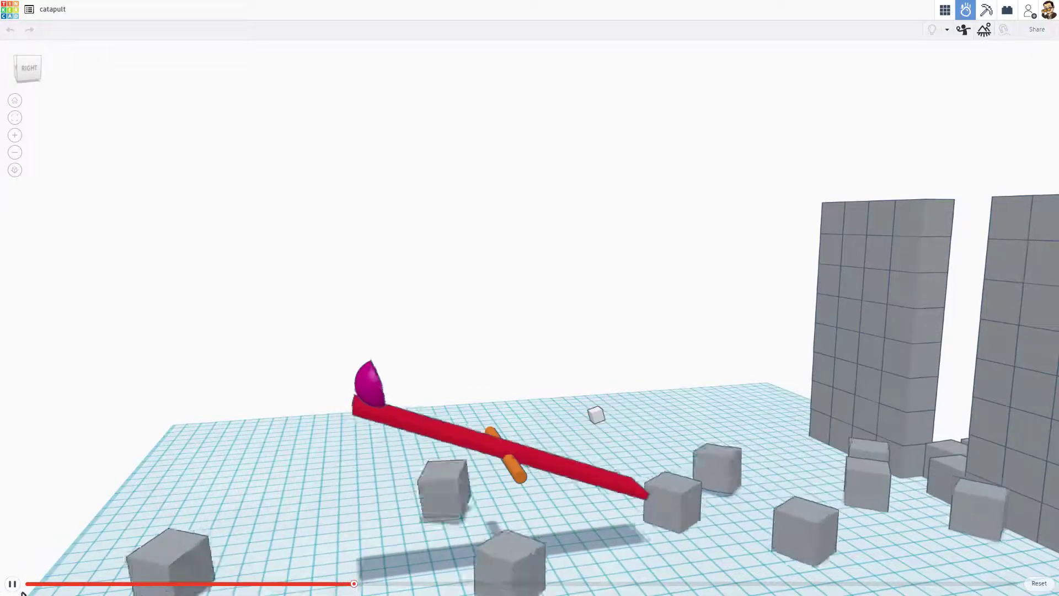
click(12, 583)
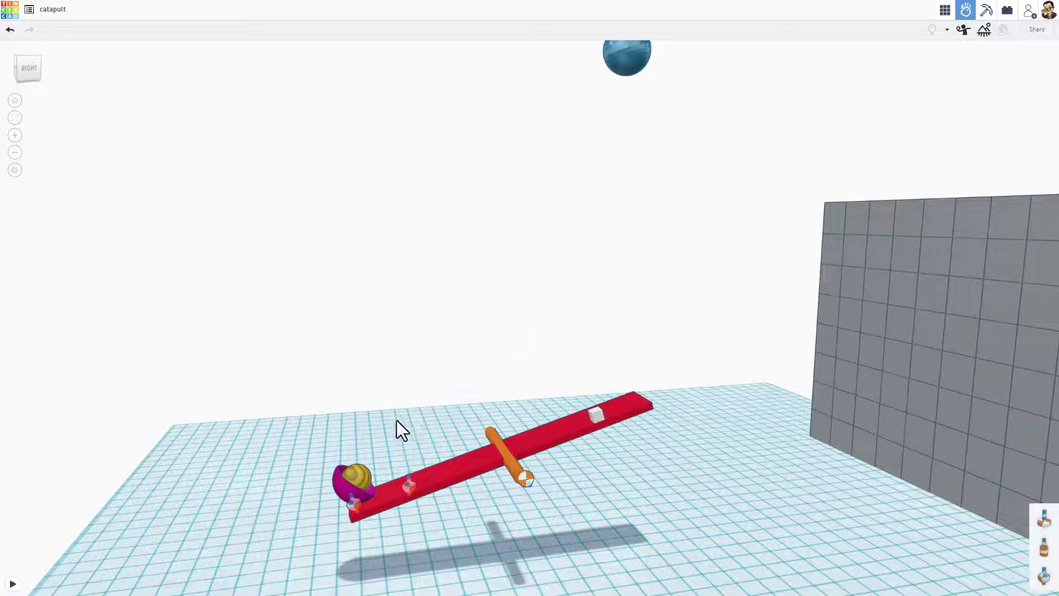
- Change the small launch ball's material to Concrete, then run and pause the simulation
click(358, 470)
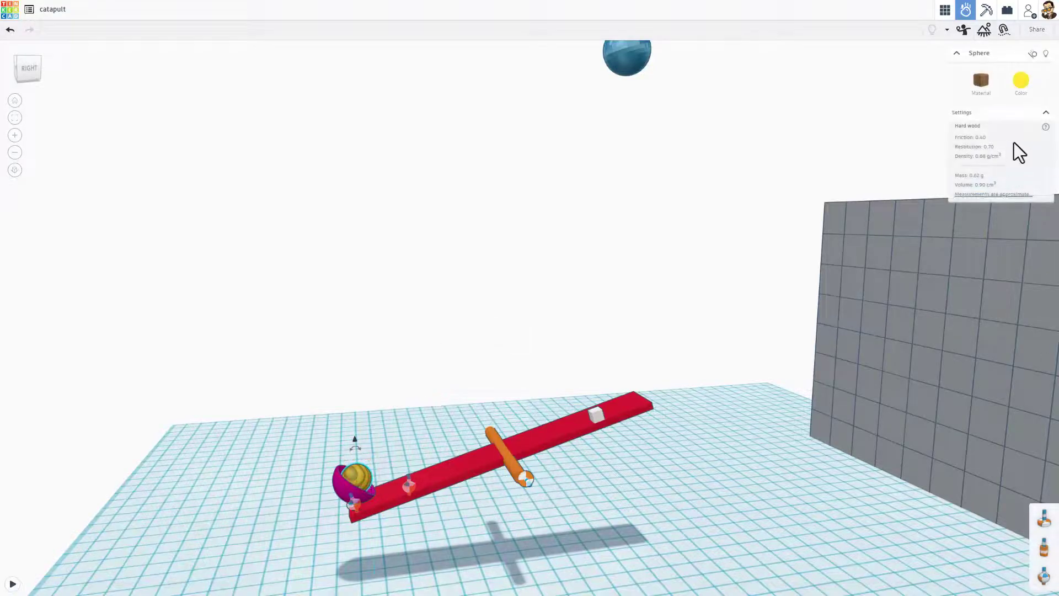
click(981, 82)
click(979, 147)
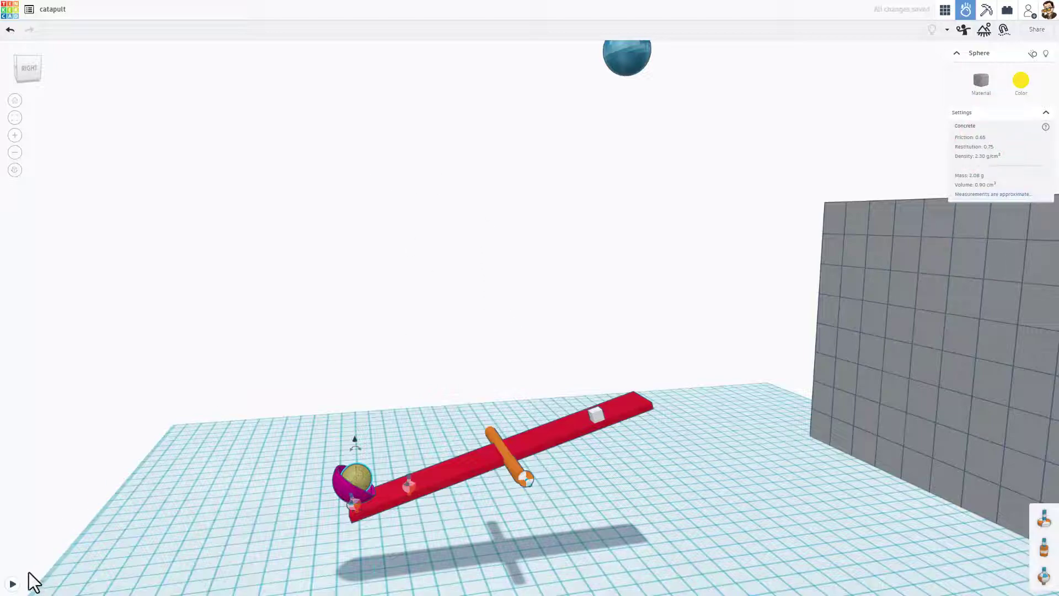
click(8, 587)
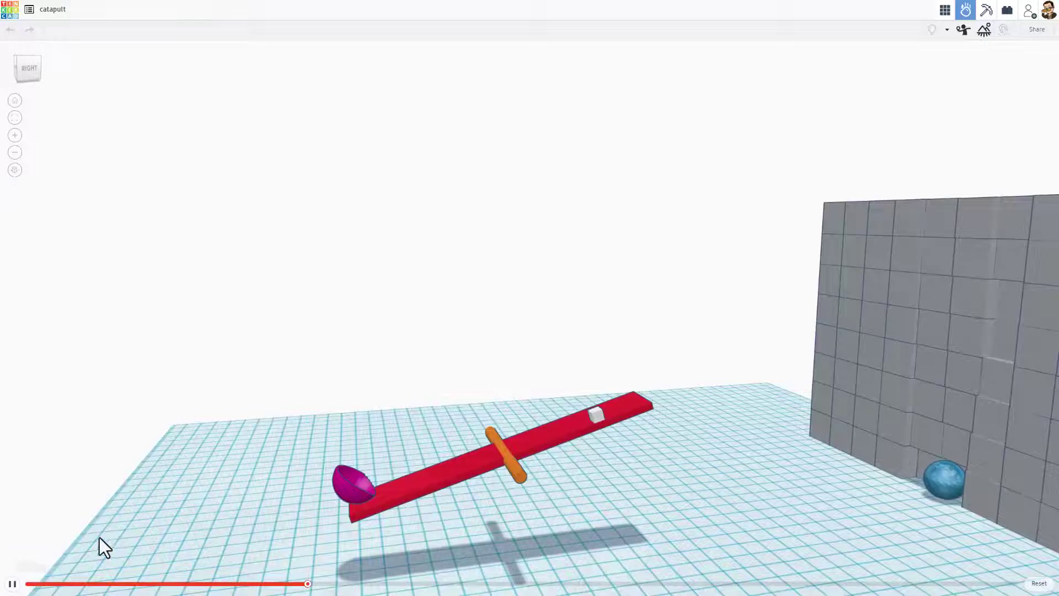
click(12, 583)
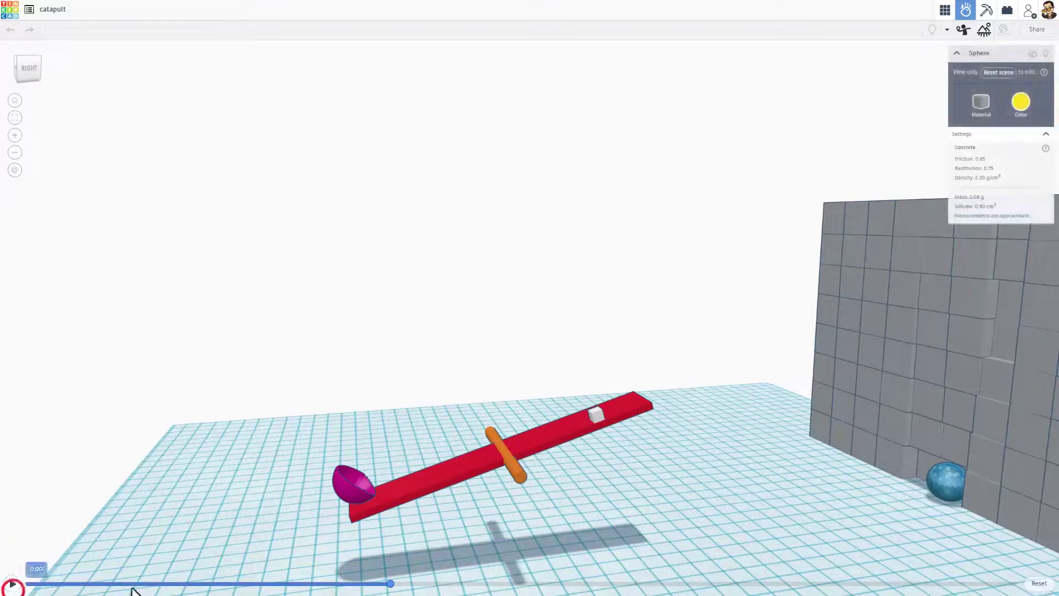
- Reset the scene and change every block of the wall to Polystyrene
click(1030, 584)
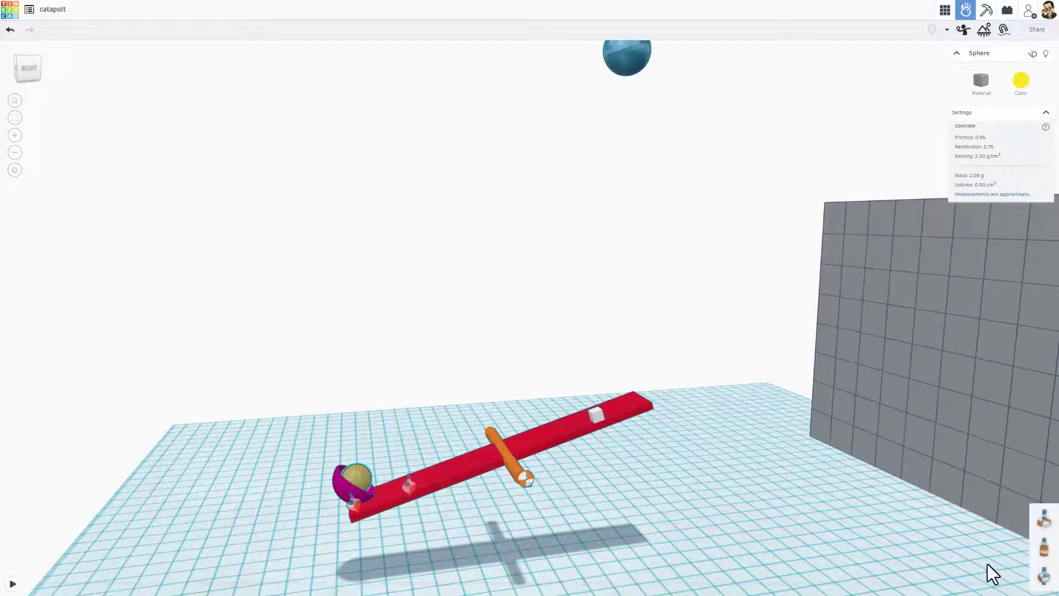
middle_drag(987, 518, 631, 513)
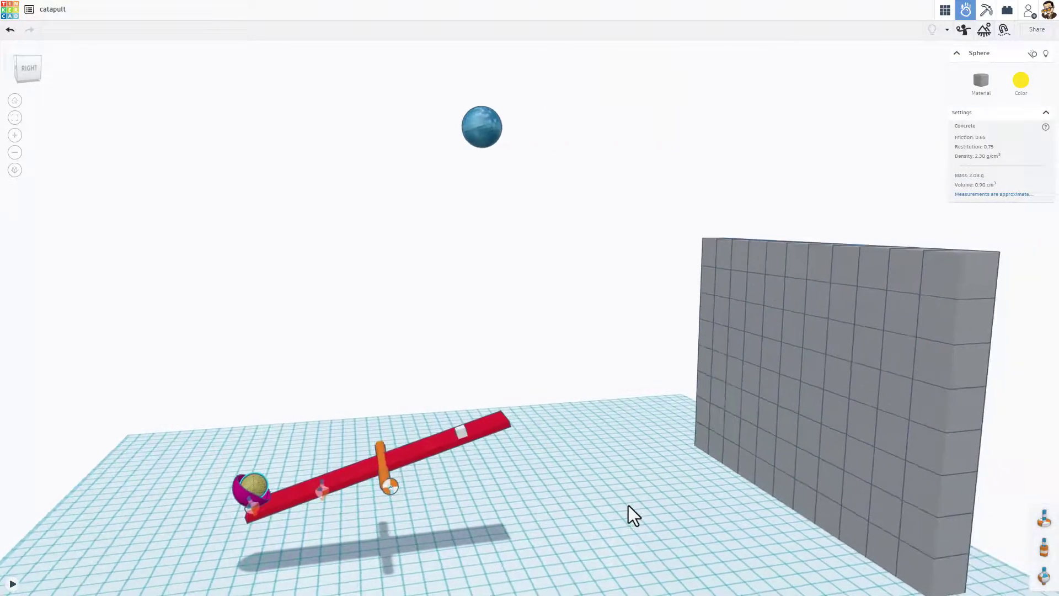
drag(649, 271, 994, 593)
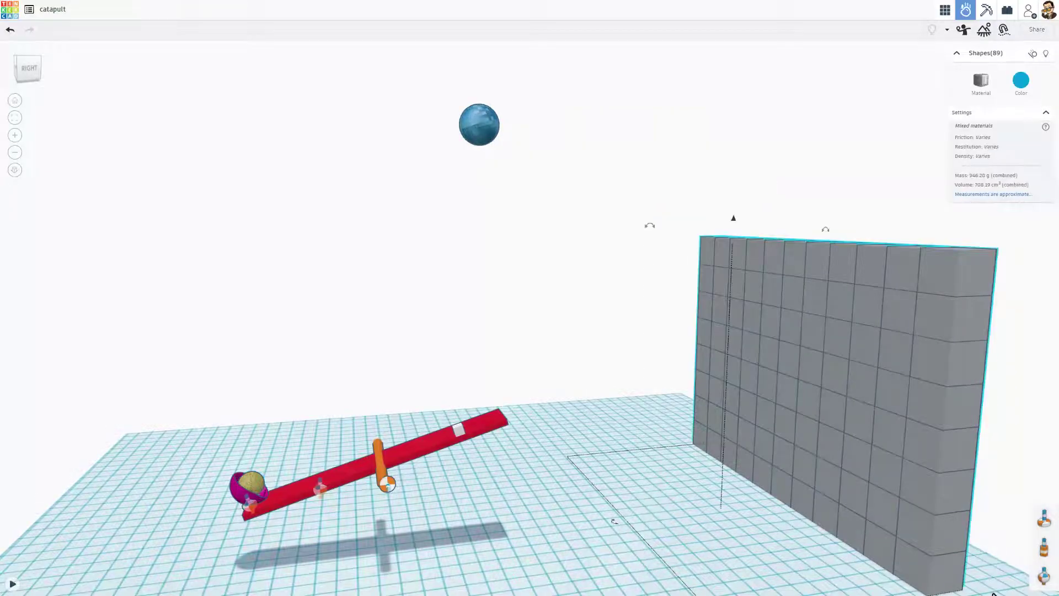
click(982, 84)
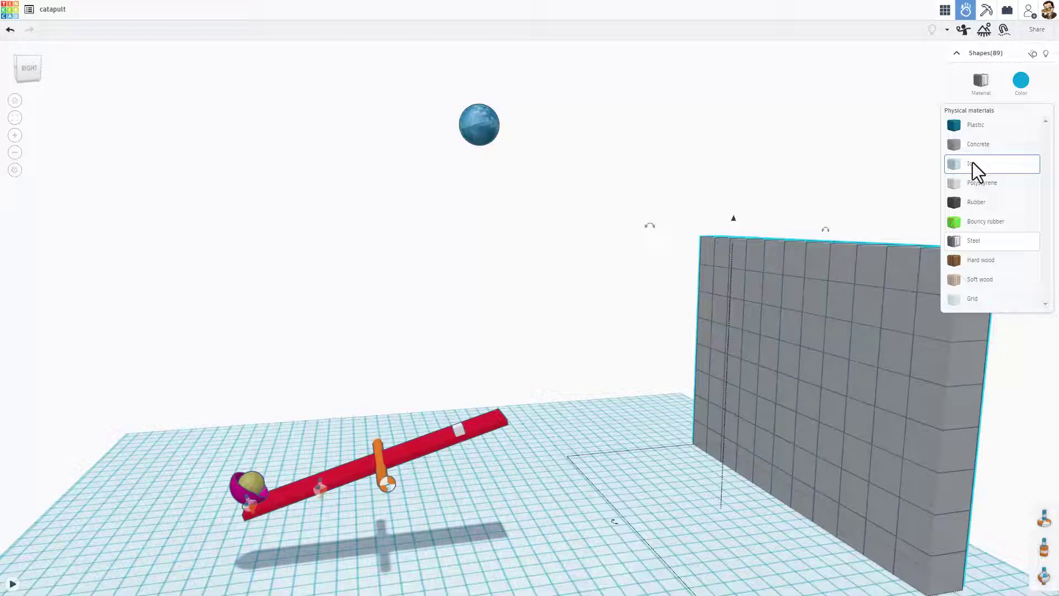
click(973, 187)
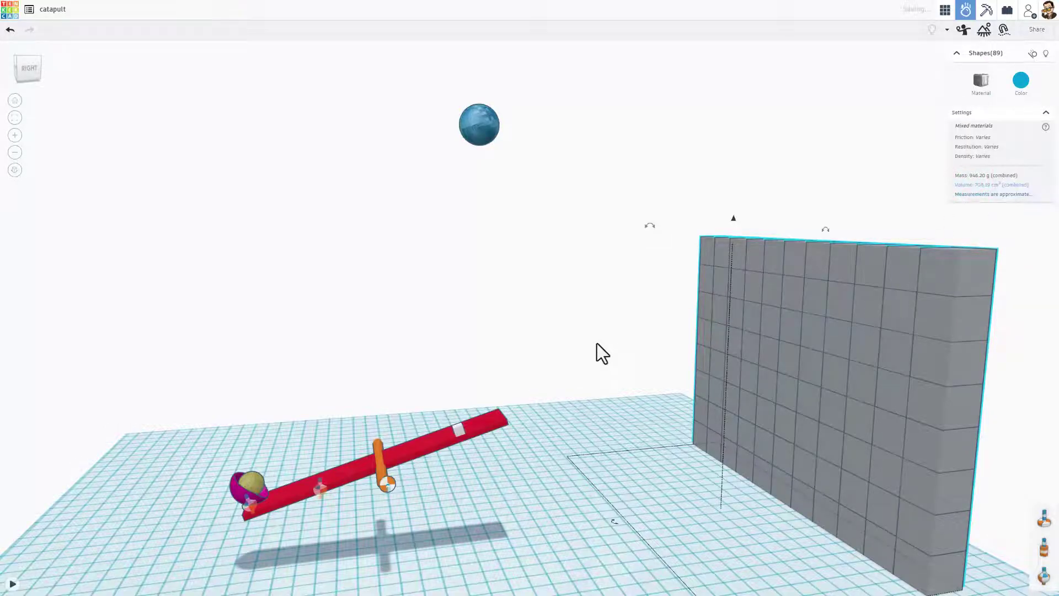
- Set the large blue ball above the lever back to Steel
right_drag(596, 343, 630, 343)
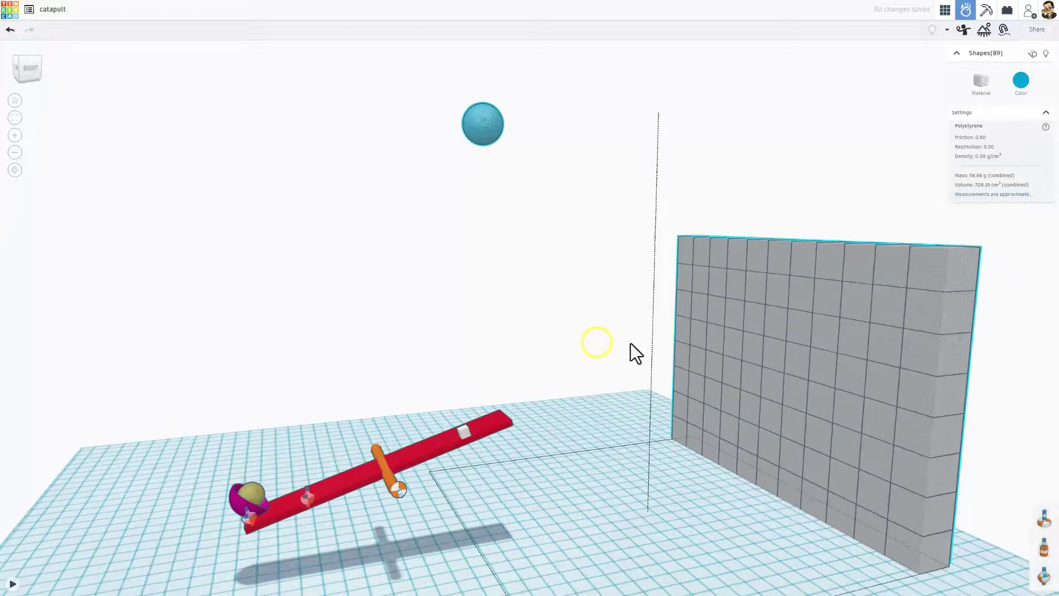
click(491, 127)
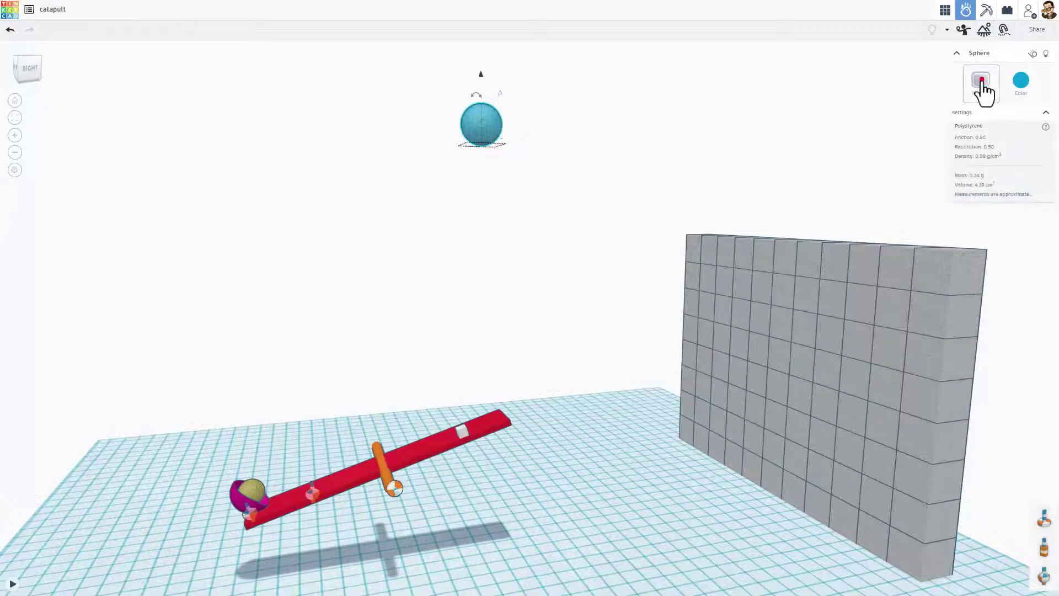
click(982, 84)
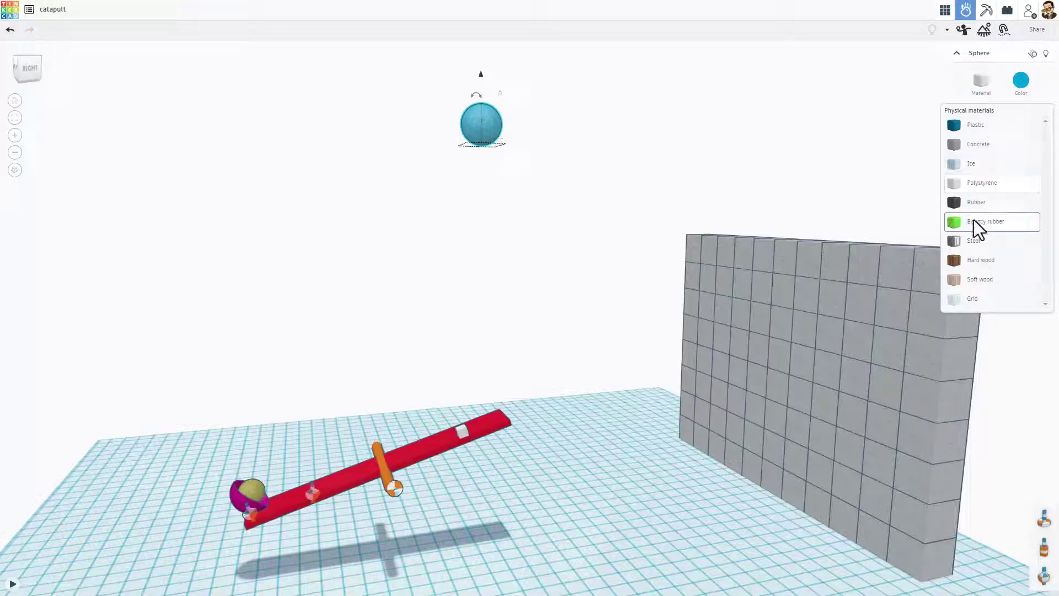
click(973, 238)
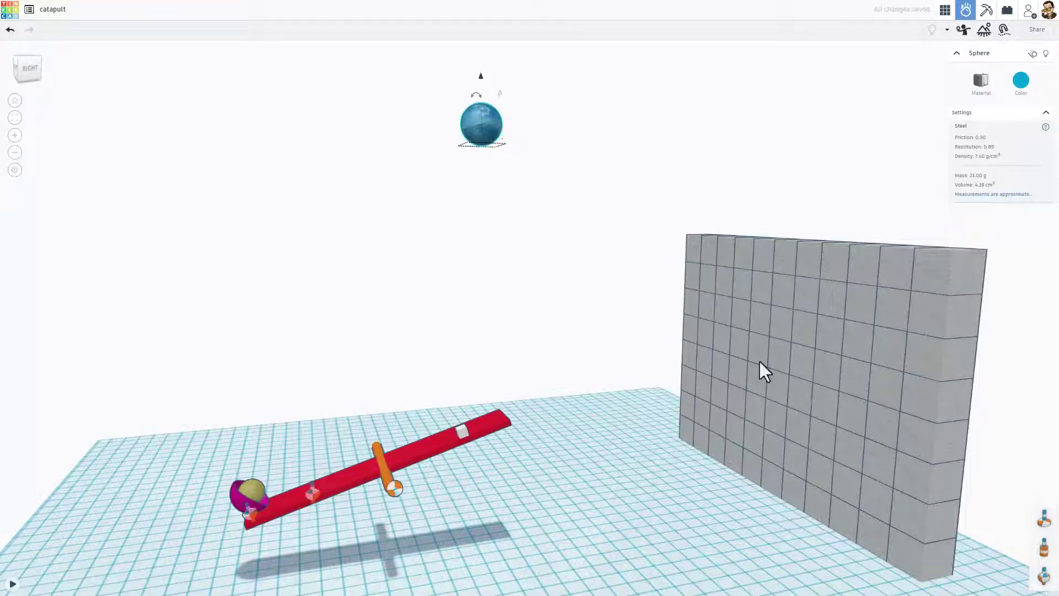
- Change the small ball in the cup to Steel
click(255, 490)
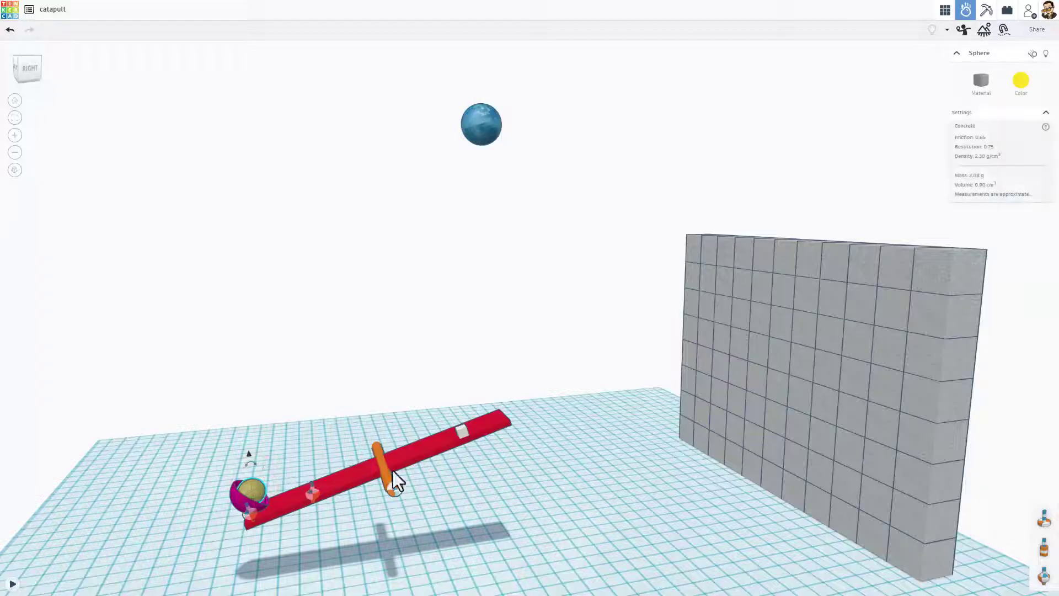
click(976, 80)
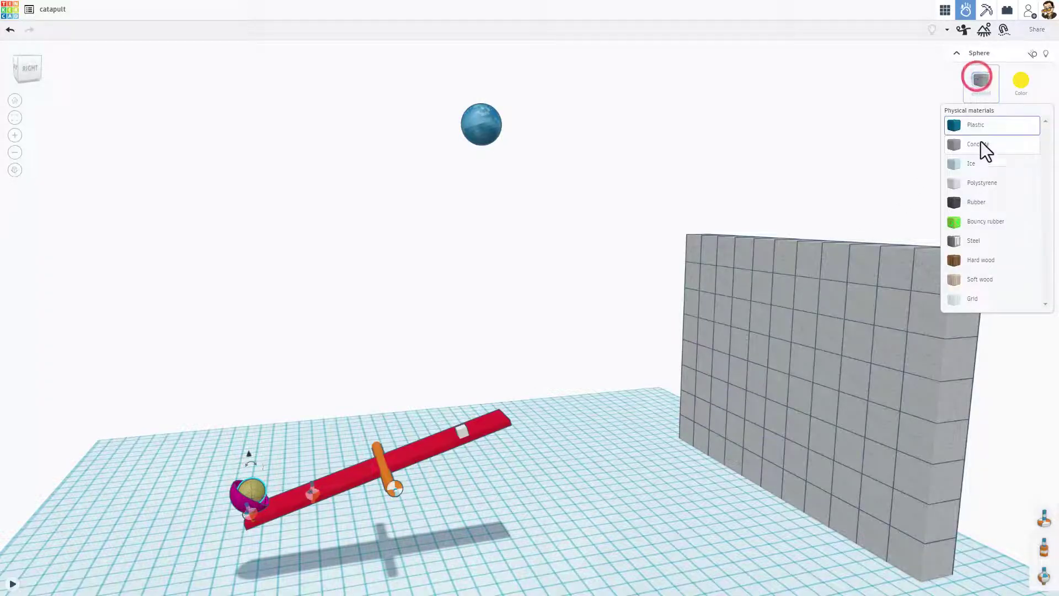
click(977, 239)
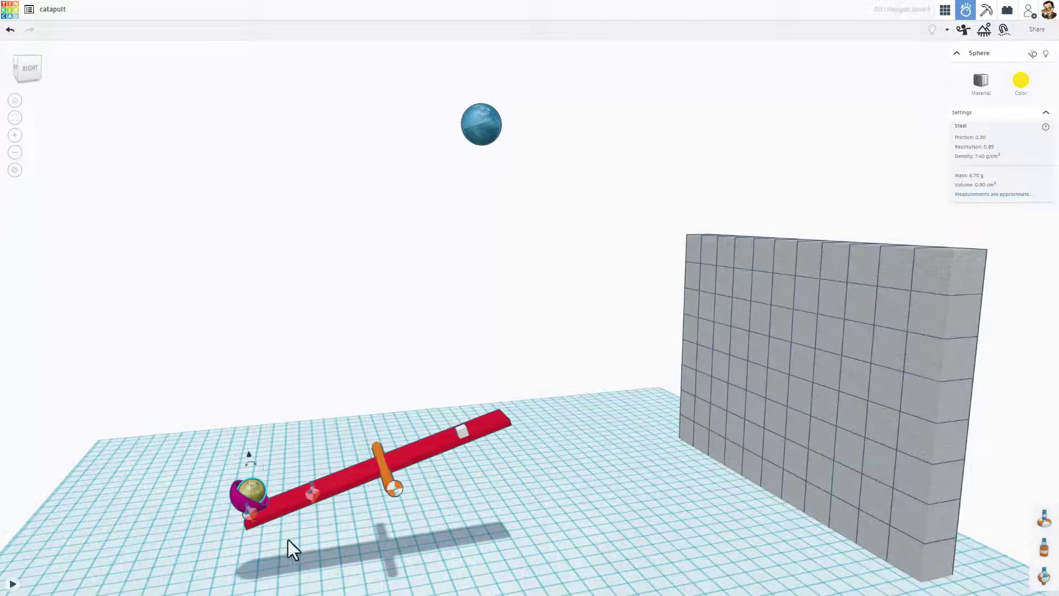
- Run the simulation and watch the small ball smash through the wall from several angles
click(13, 583)
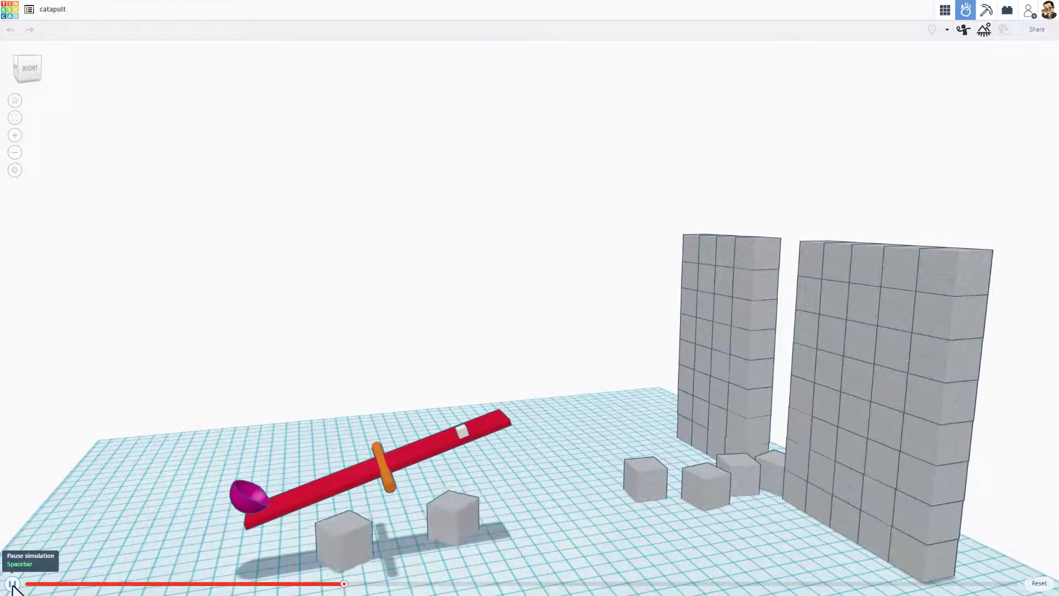
right_drag(522, 429, 389, 431)
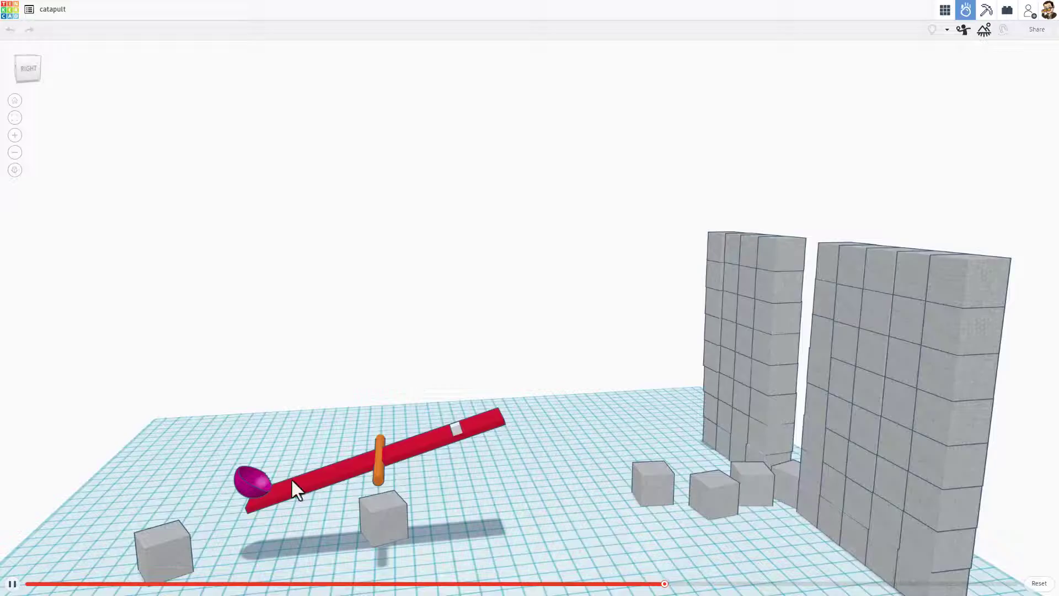
mouse_move(614, 436)
mouse_down()
mouse_move(739, 447)
mouse_move(616, 435)
mouse_up()
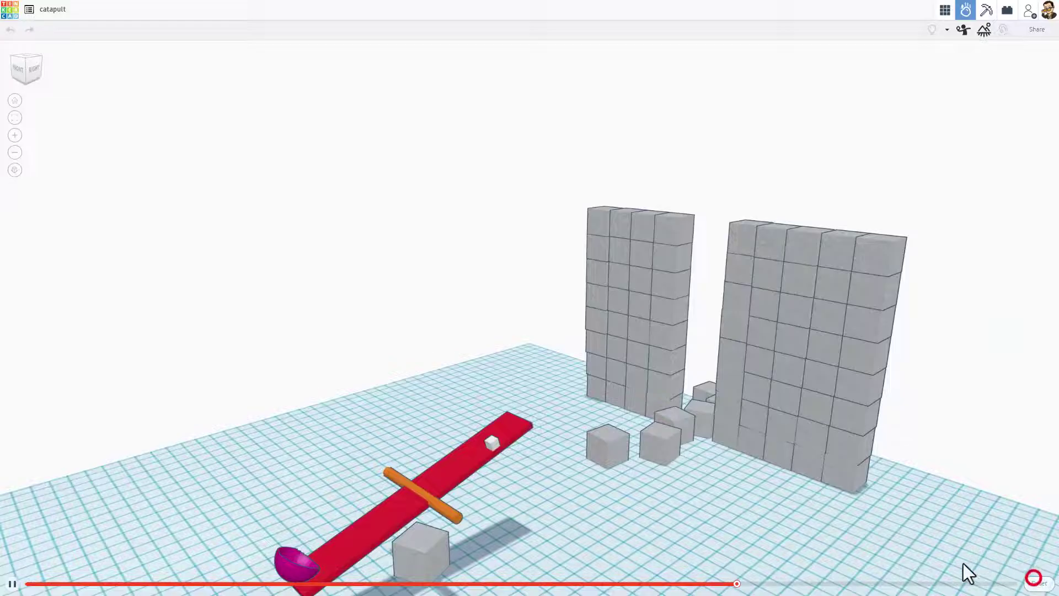
right_drag(716, 408, 749, 404)
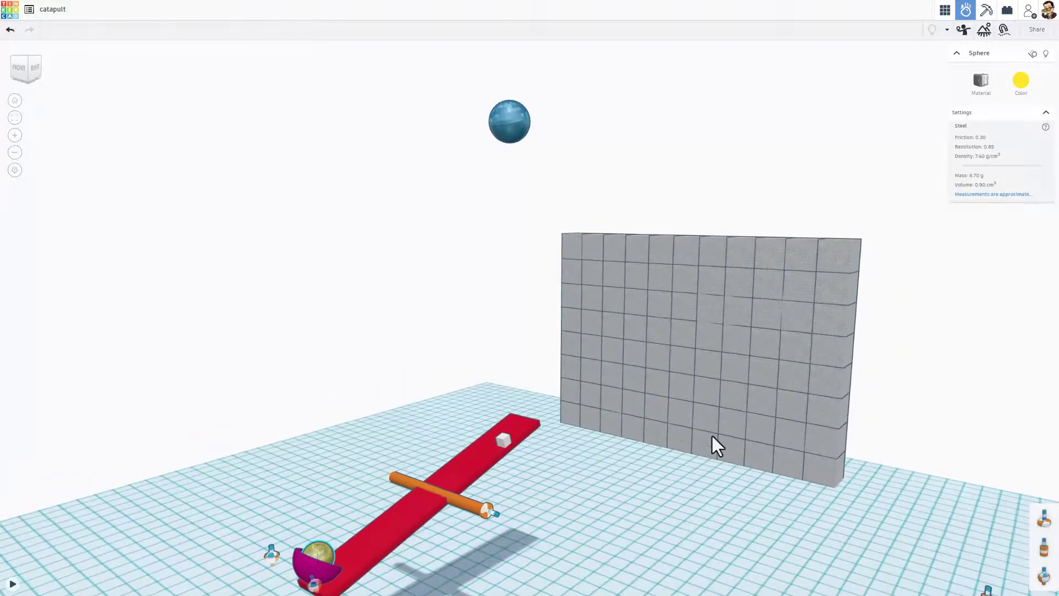
right_drag(720, 475, 465, 468)
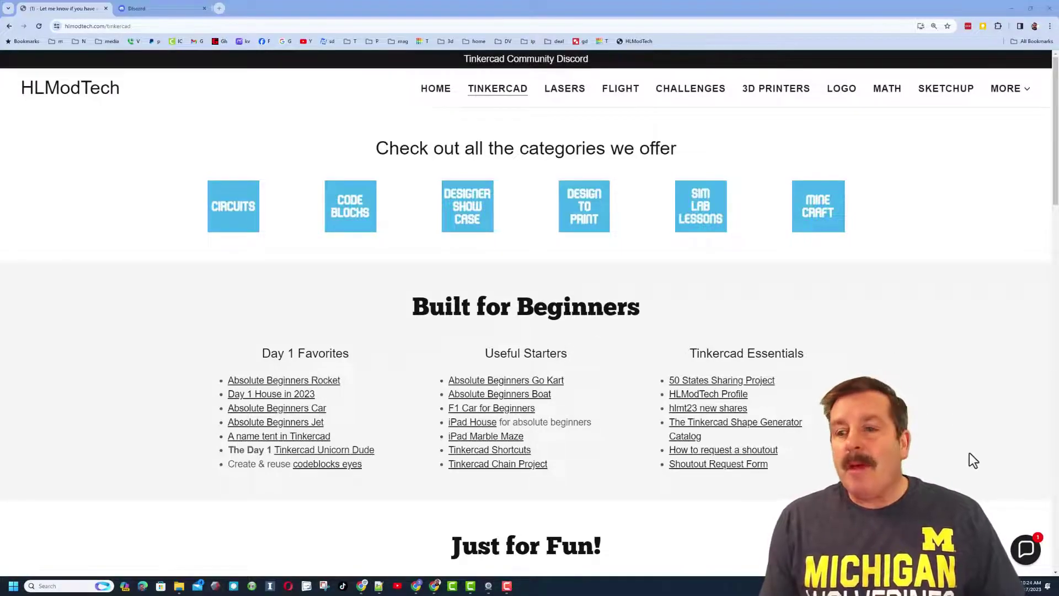
click(1026, 549)
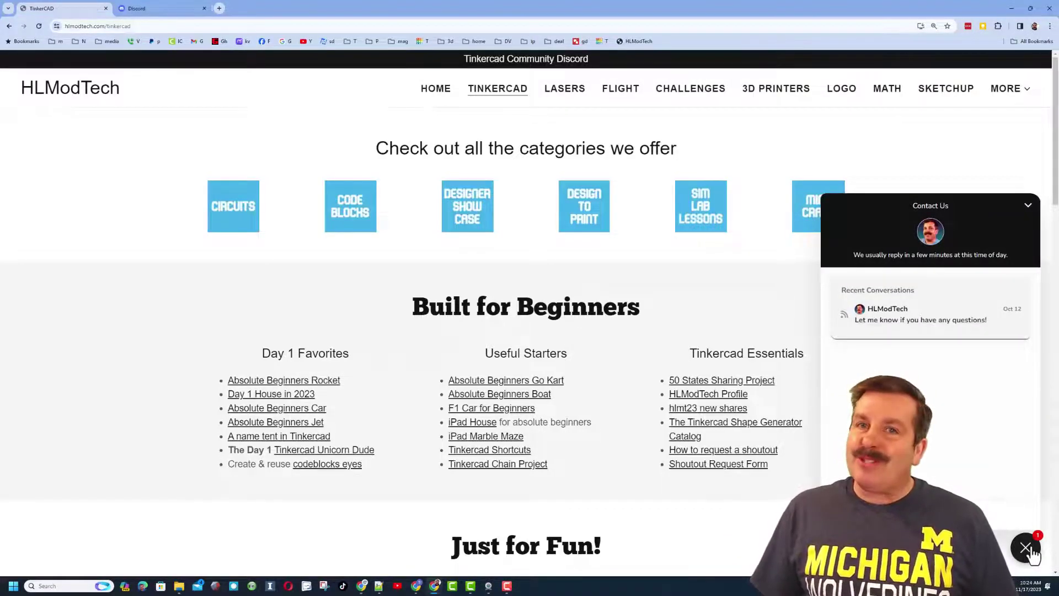
click(1026, 549)
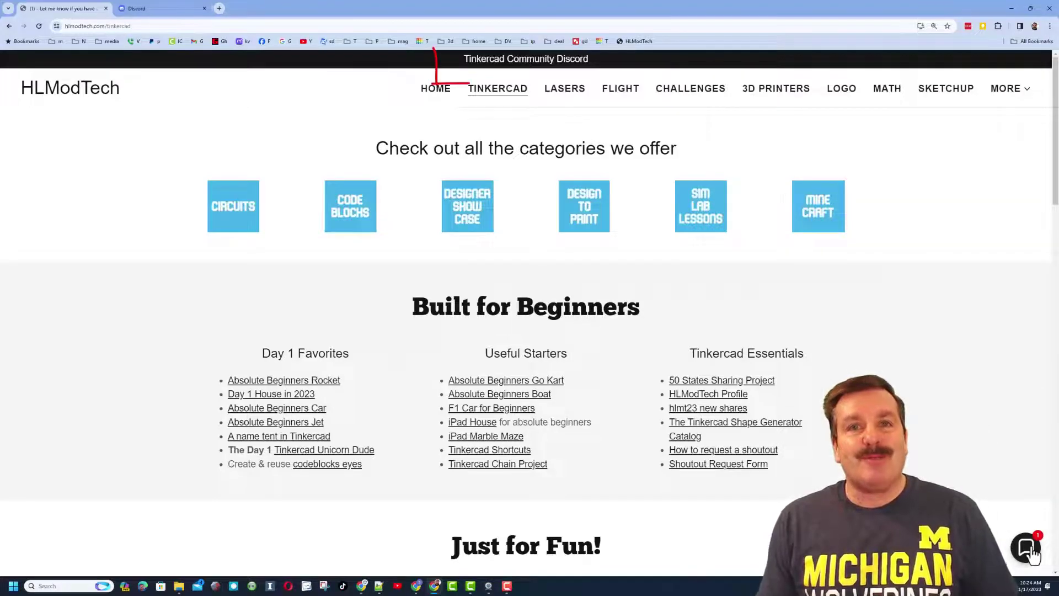
- Open the Tinkercad Community Discord invite from the banner at the top of the page
click(543, 69)
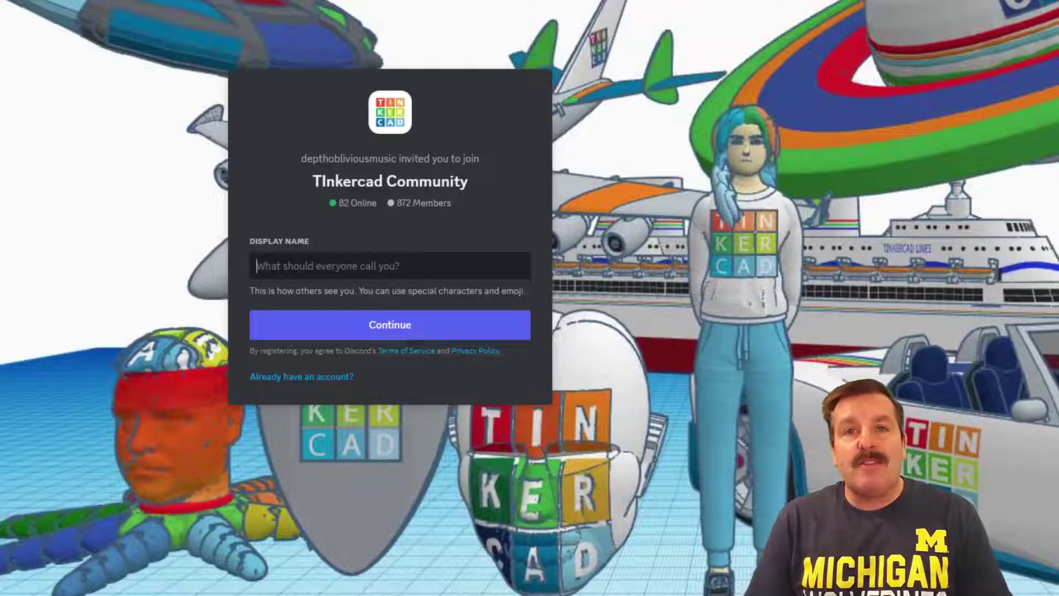